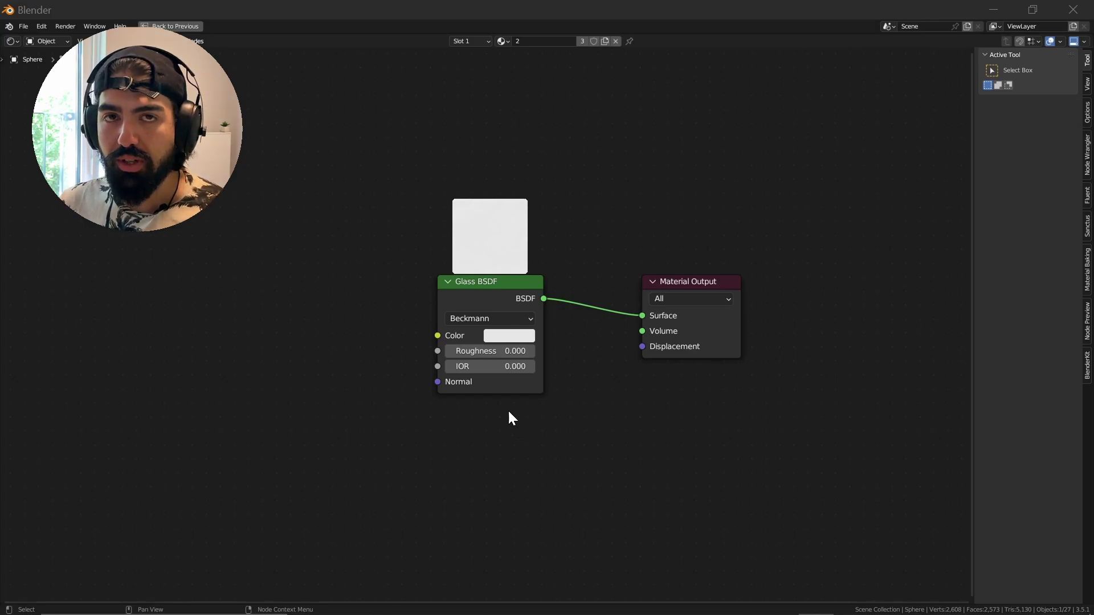
# Switch to the browser and study the refractive index diagrams in the image search results, including the vacuum-to-water and Snell's Law images
pyautogui.hotkey('alt', 'Tab')
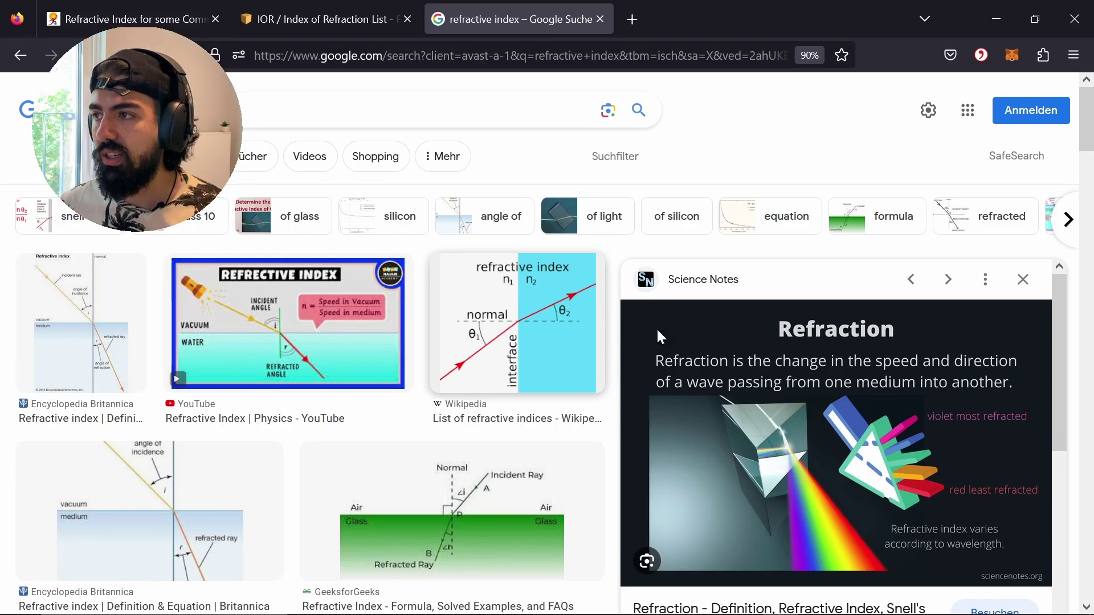
pyautogui.scroll(-1, 805, 423)
pyautogui.scroll(1, 805, 423)
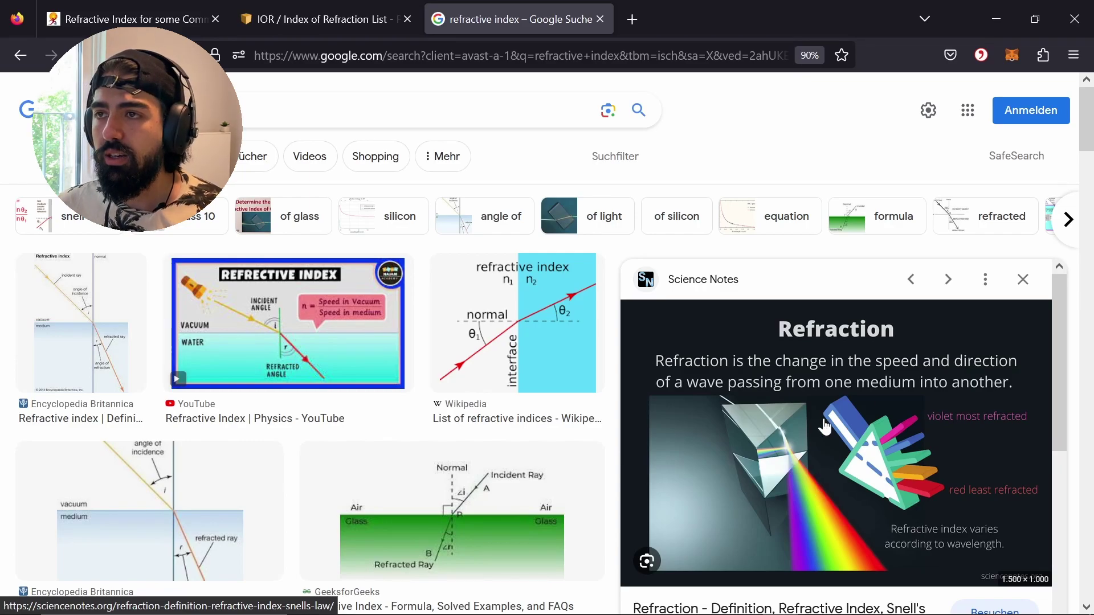
pyautogui.click(387, 343)
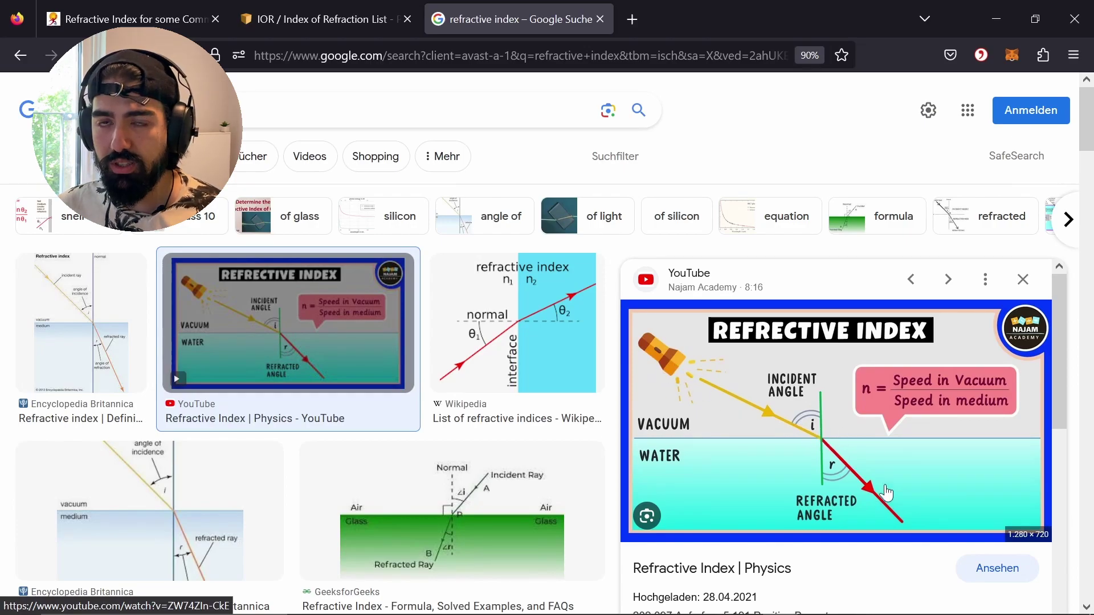
pyautogui.press('Right')
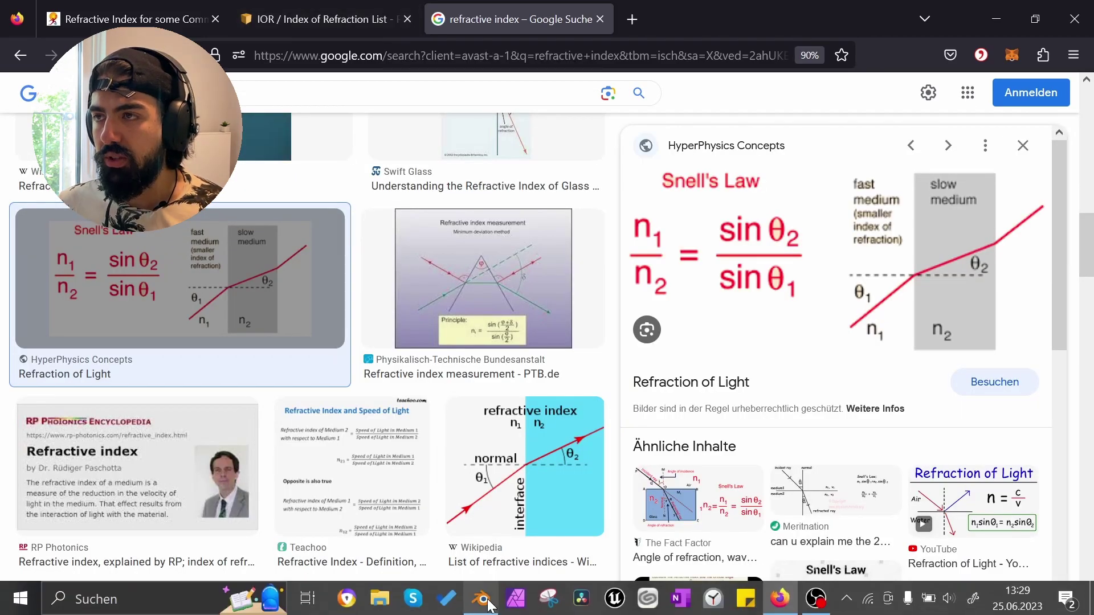
# Switch to Blender, restore the node editor from full screen, and set both the camera and top viewports to Rendered shading
pyautogui.click(489, 606)
pyautogui.hotkey('ctrl', 'space')
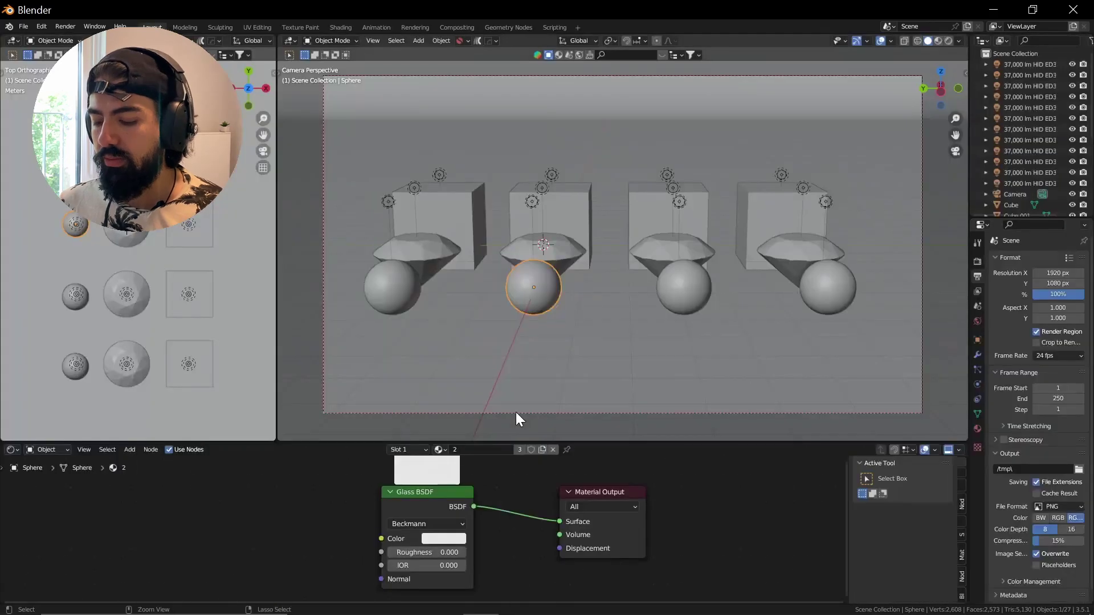
pyautogui.press('z')
pyautogui.click(565, 295)
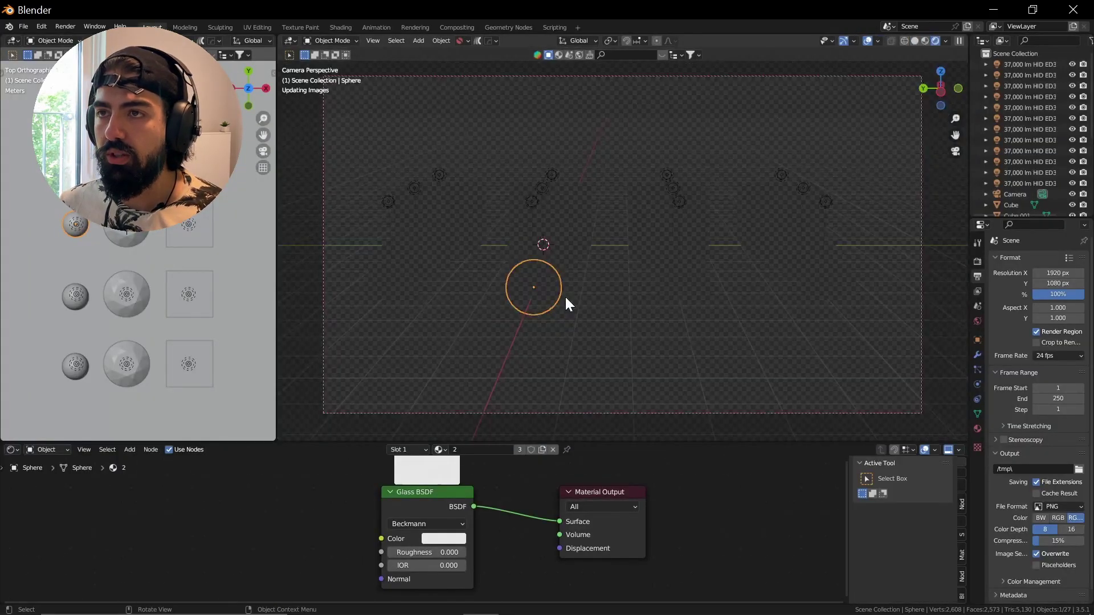
pyautogui.click(245, 315)
pyautogui.press('z')
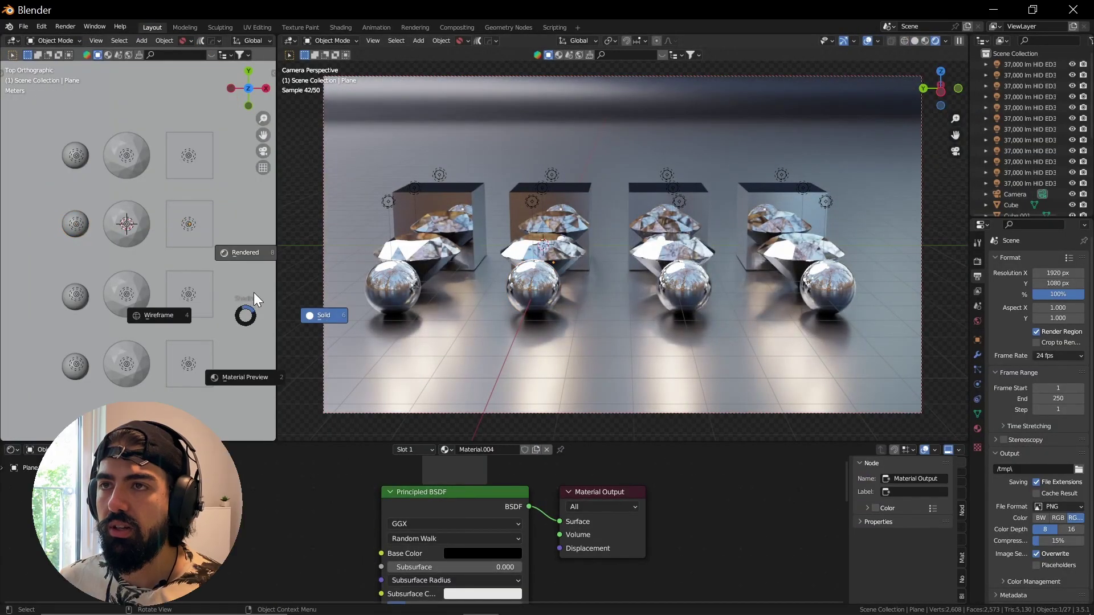
pyautogui.click(254, 293)
# Select the four front spheres one after another to inspect each one's Glass BSDF material
pyautogui.click(392, 287)
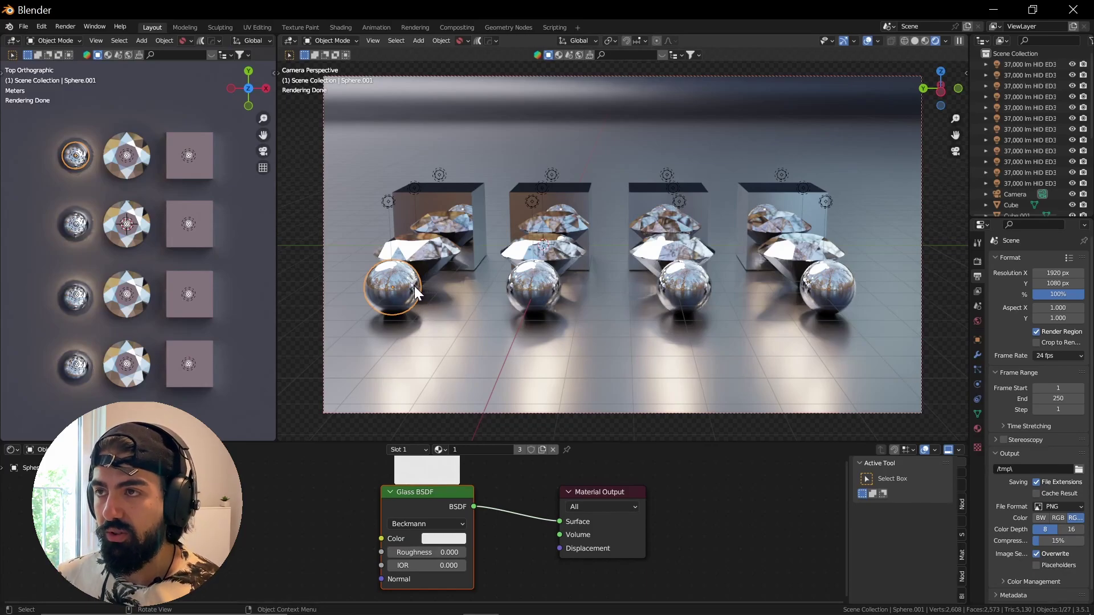
pyautogui.moveTo(370, 613)
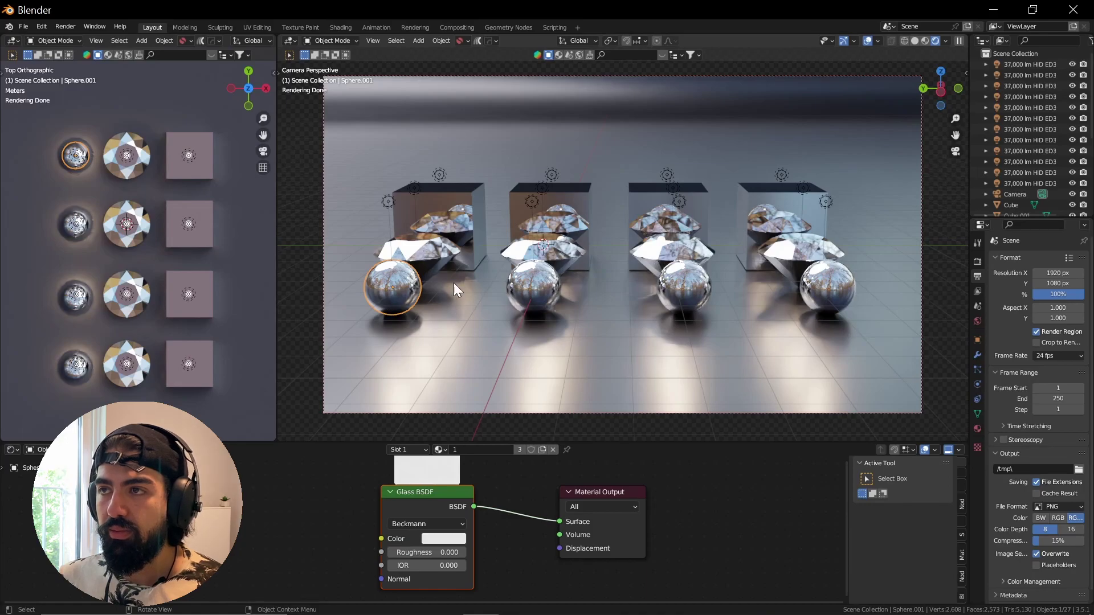
pyautogui.click(552, 287)
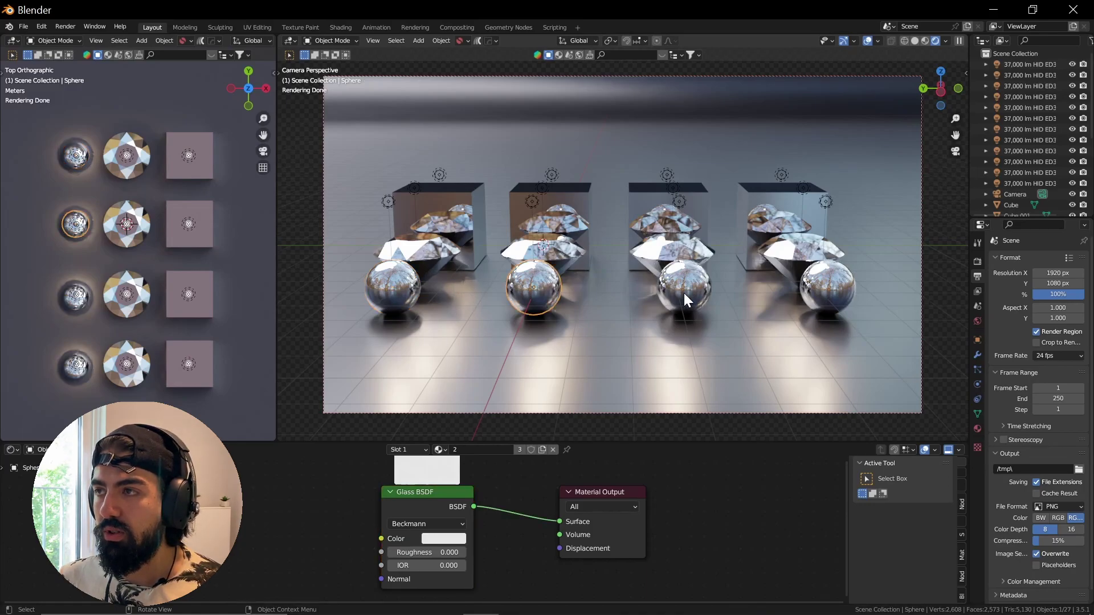
pyautogui.click(692, 293)
pyautogui.click(829, 281)
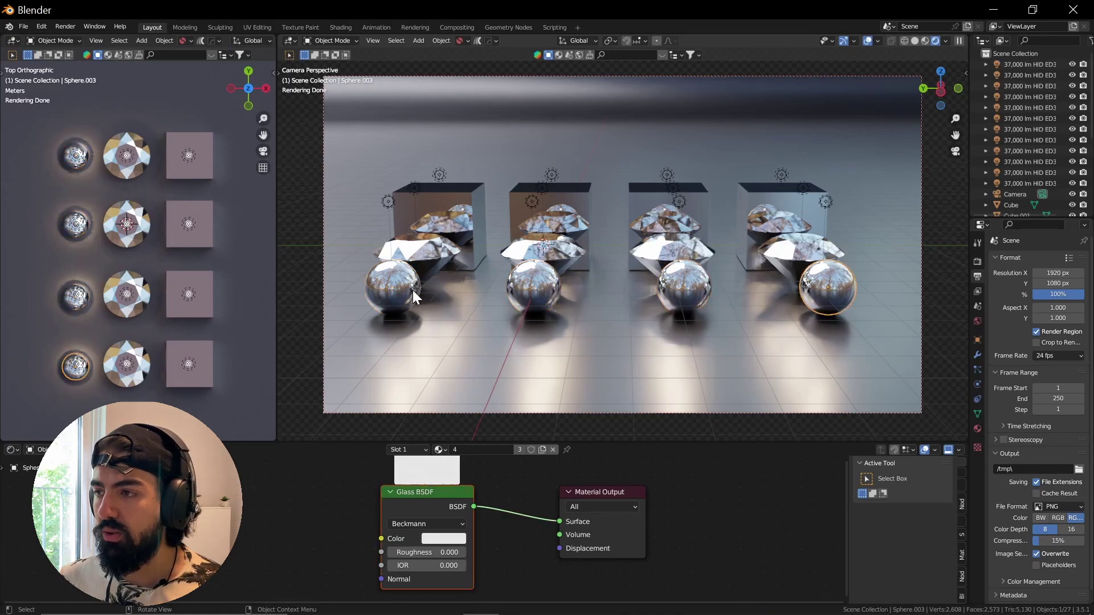
# Switch to the browser and find the Refractive Index of Common Materials table in the GKToday article
pyautogui.click(780, 598)
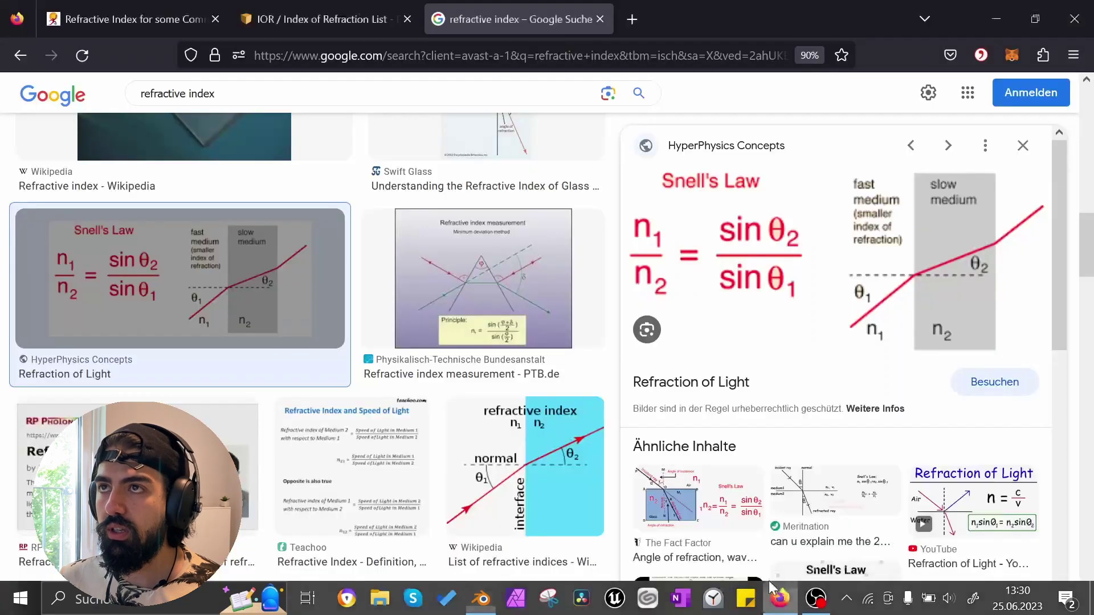
pyautogui.click(275, 22)
pyautogui.click(153, 15)
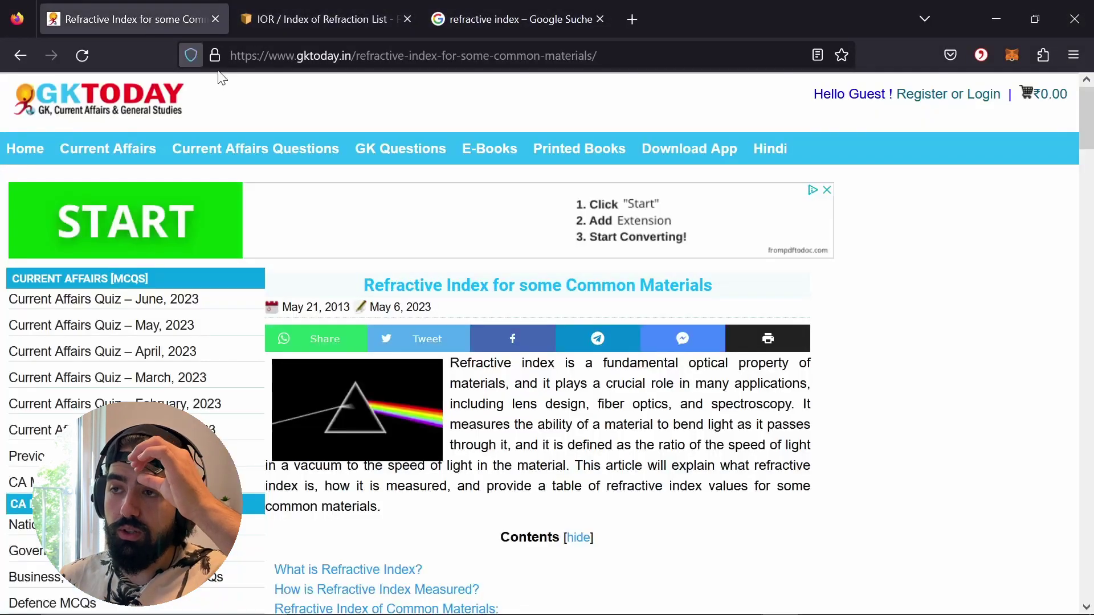
pyautogui.scroll(-8, 559, 406)
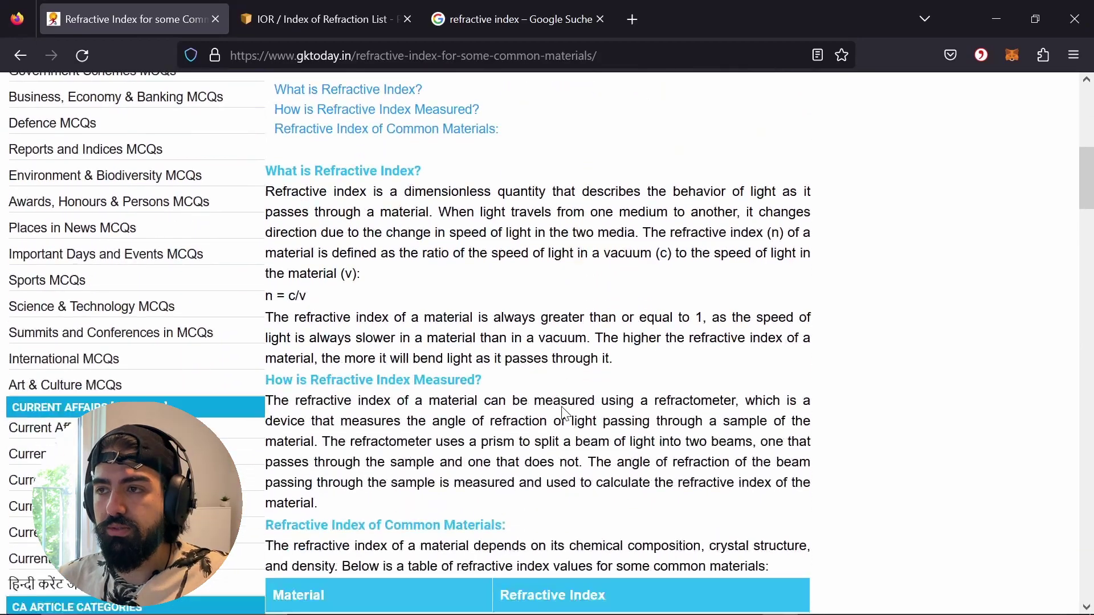
pyautogui.scroll(-7, 563, 412)
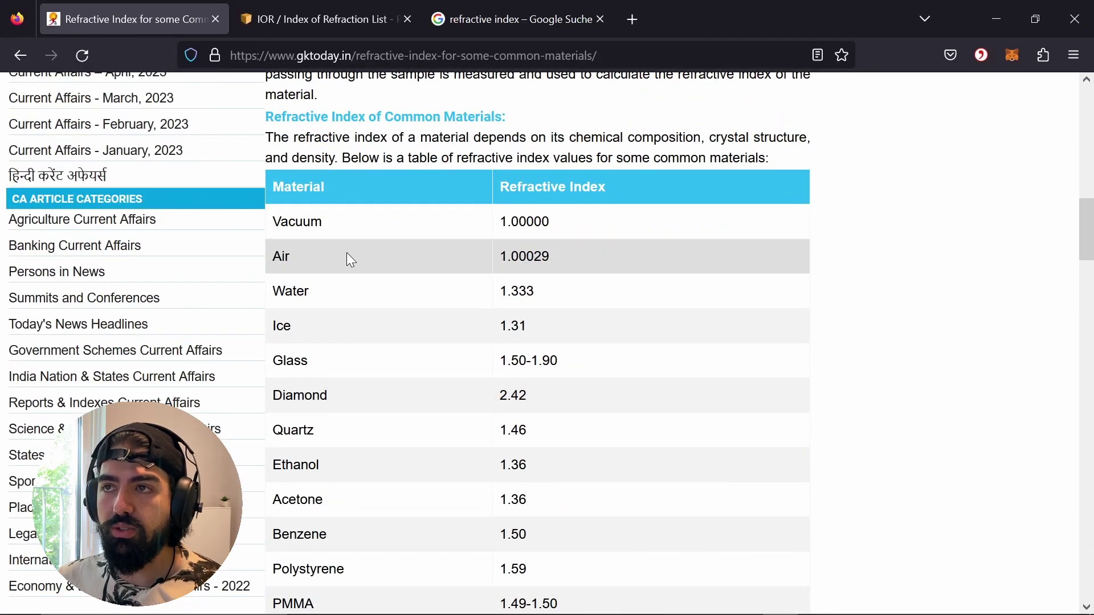
# Highlight the refractive index values of vacuum, water, ice and glass in the common materials table
pyautogui.doubleClick(319, 225)
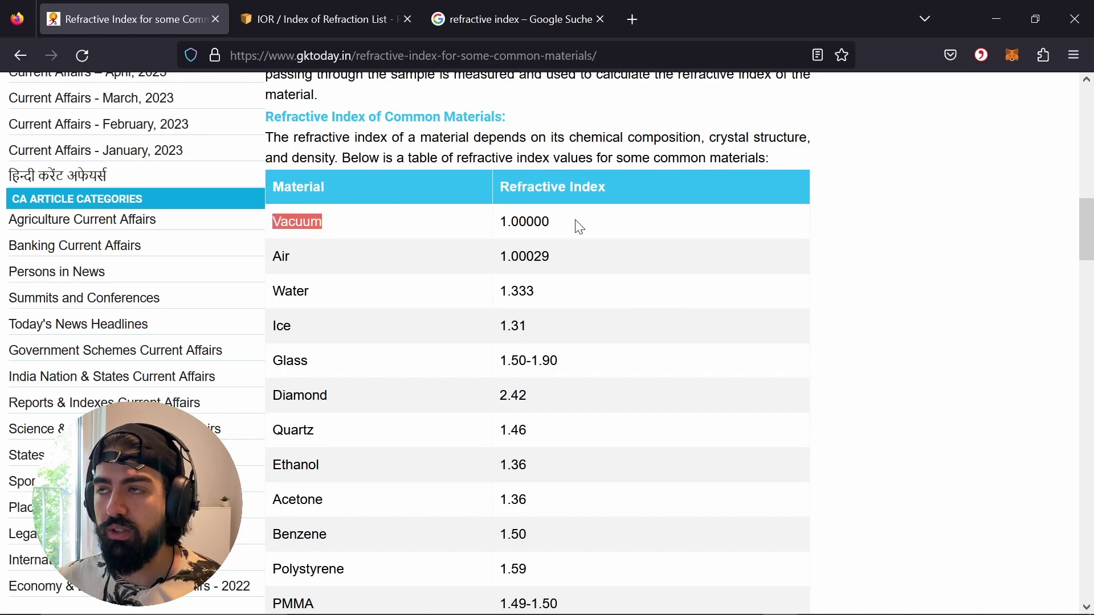
pyautogui.moveTo(580, 226); pyautogui.dragTo(503, 227)
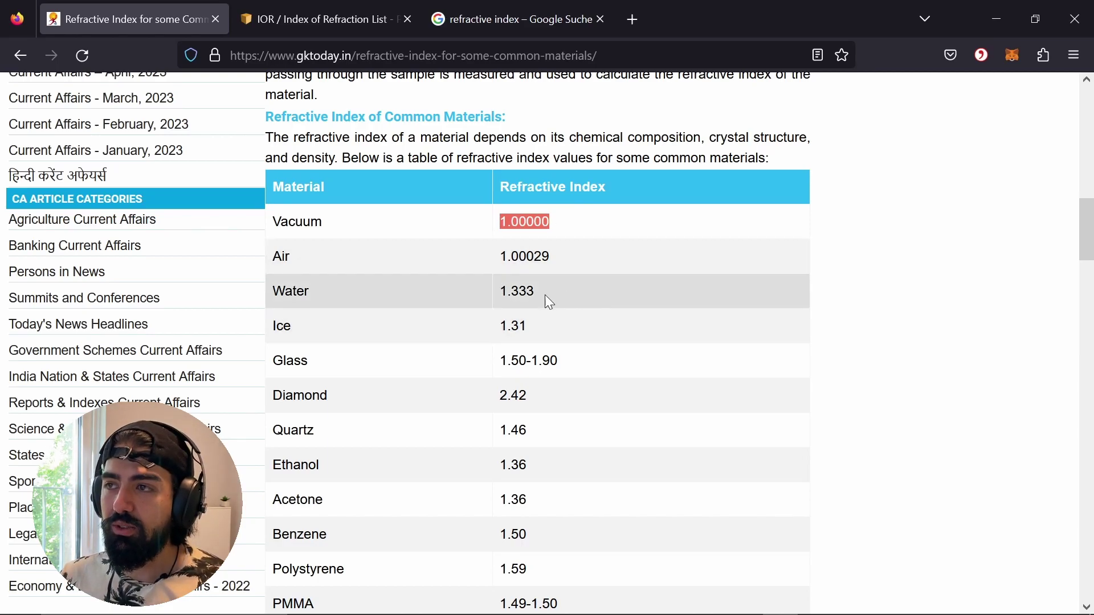
pyautogui.moveTo(544, 295); pyautogui.dragTo(479, 295)
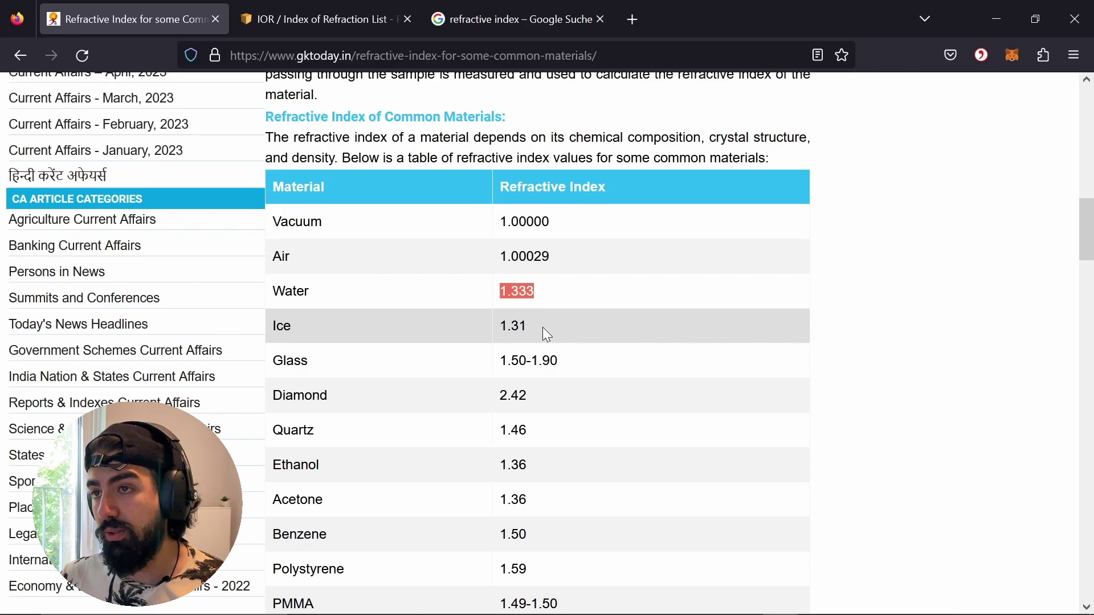
pyautogui.moveTo(543, 327); pyautogui.dragTo(495, 329)
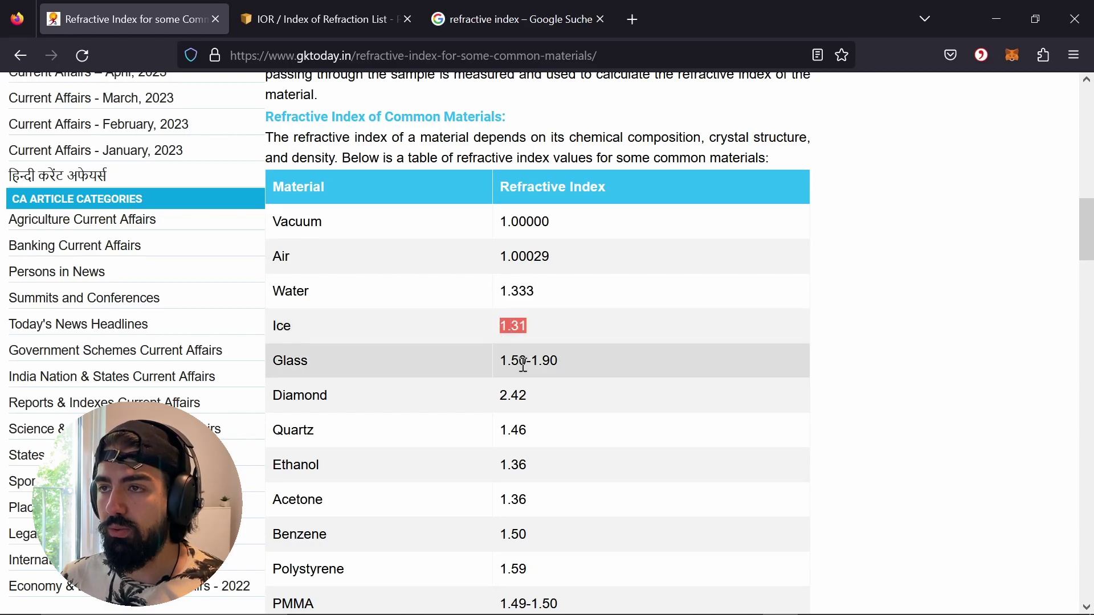
pyautogui.moveTo(570, 362); pyautogui.dragTo(471, 360)
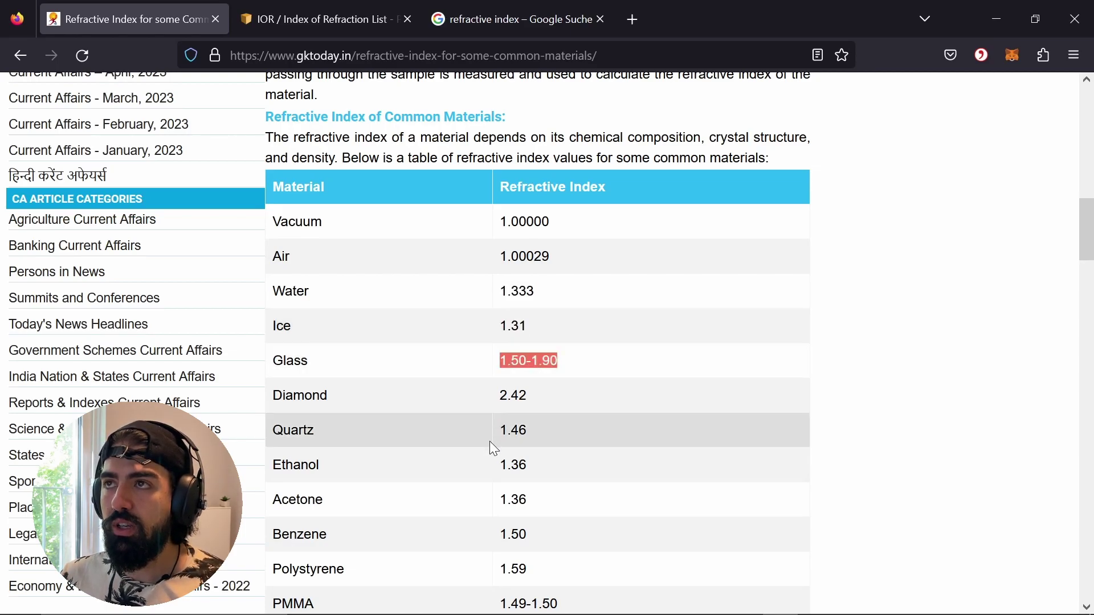
pyautogui.scroll(-2, 490, 441)
# Examine the minimum and maximum values in the Common Materials table of the pixelandpoly.com IOR list
pyautogui.click(317, 10)
pyautogui.scroll(-10, 418, 181)
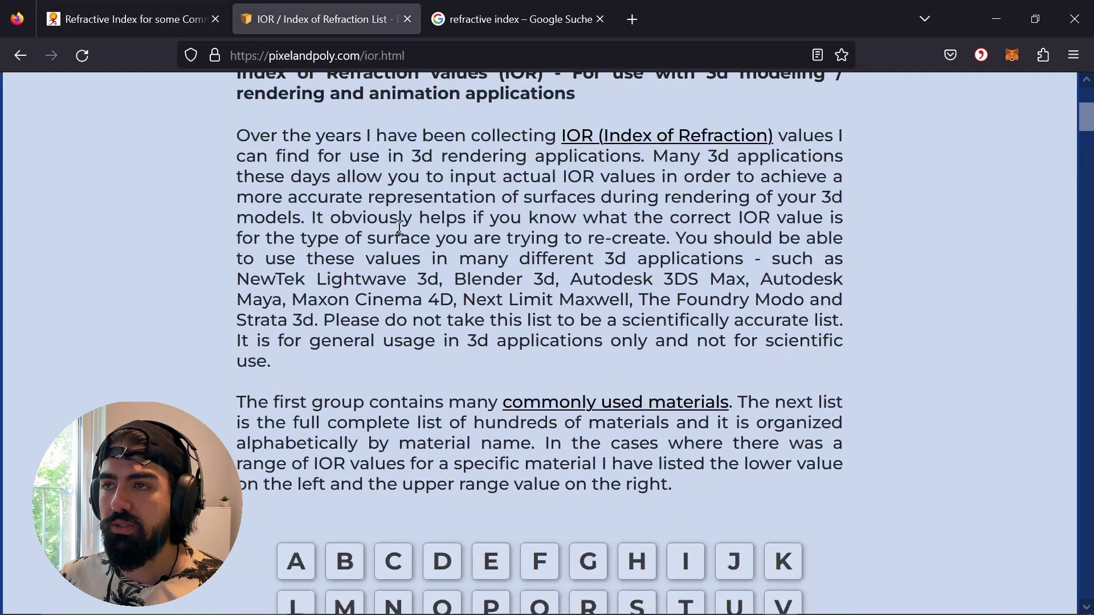
pyautogui.scroll(-15, 398, 229)
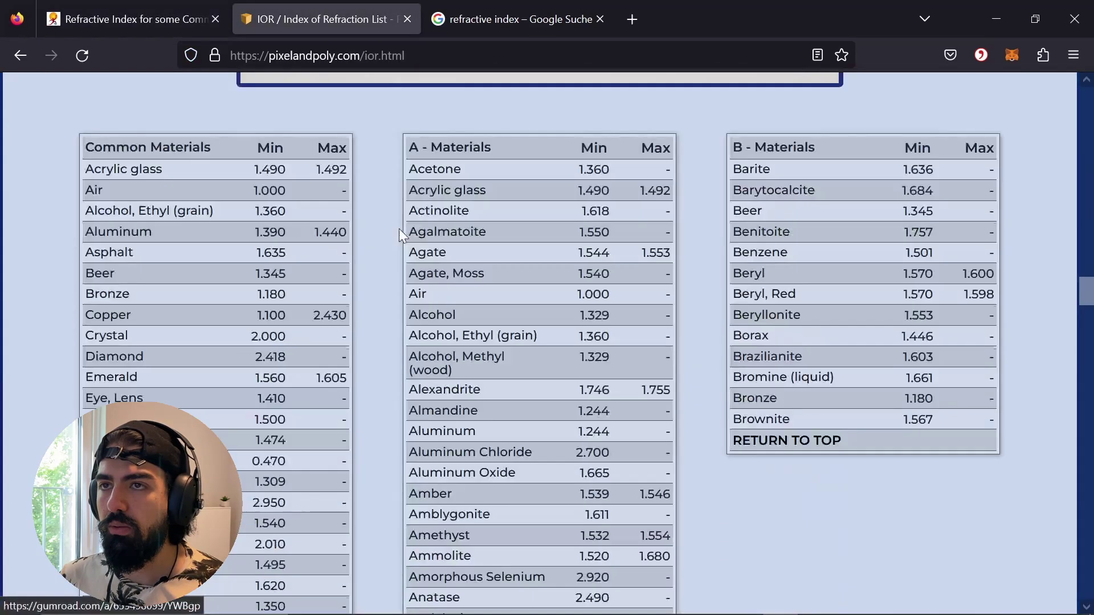
pyautogui.scroll(12, 399, 231)
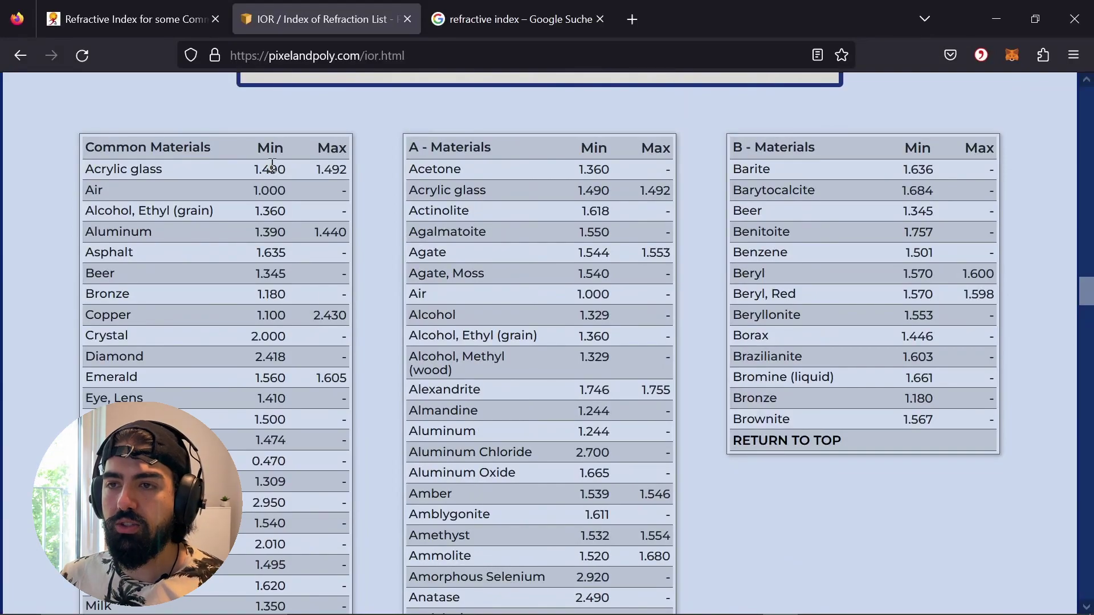
pyautogui.scroll(-4, 273, 165)
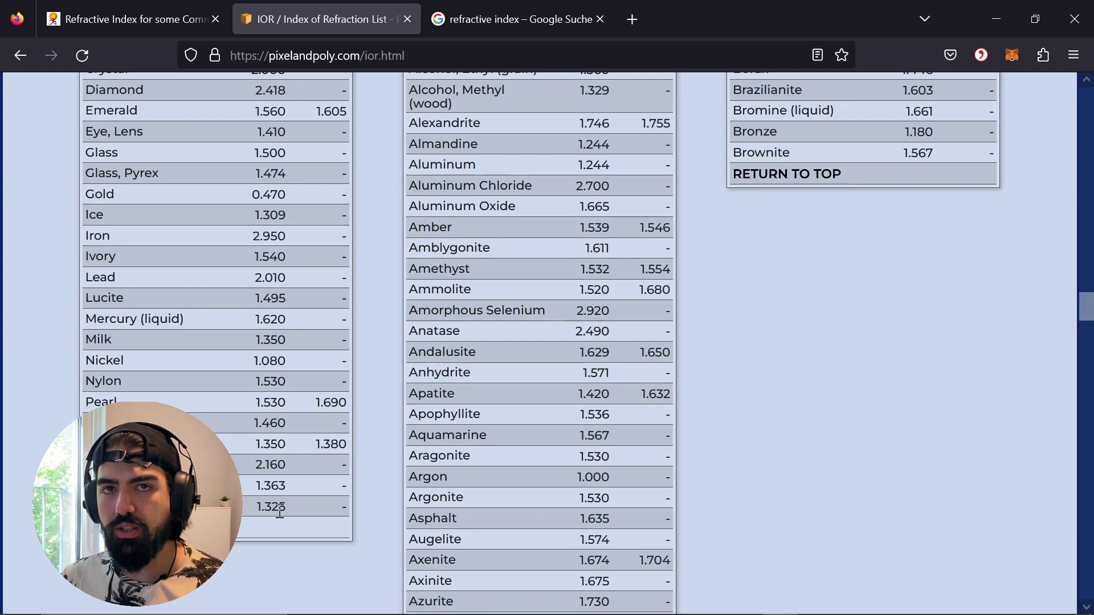
pyautogui.scroll(1, 318, 483)
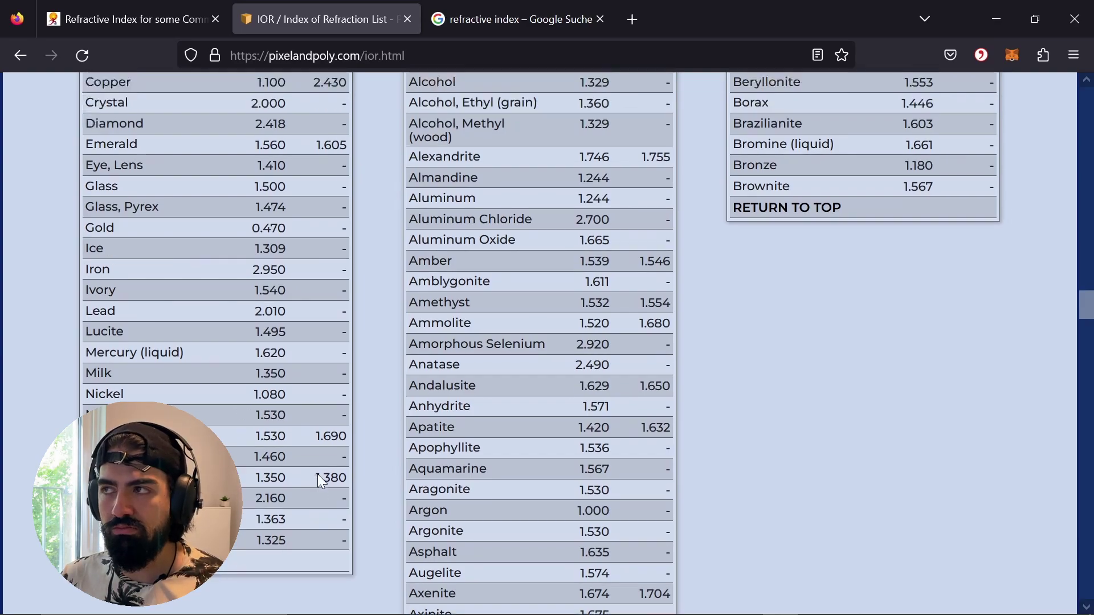
pyautogui.scroll(10, 319, 481)
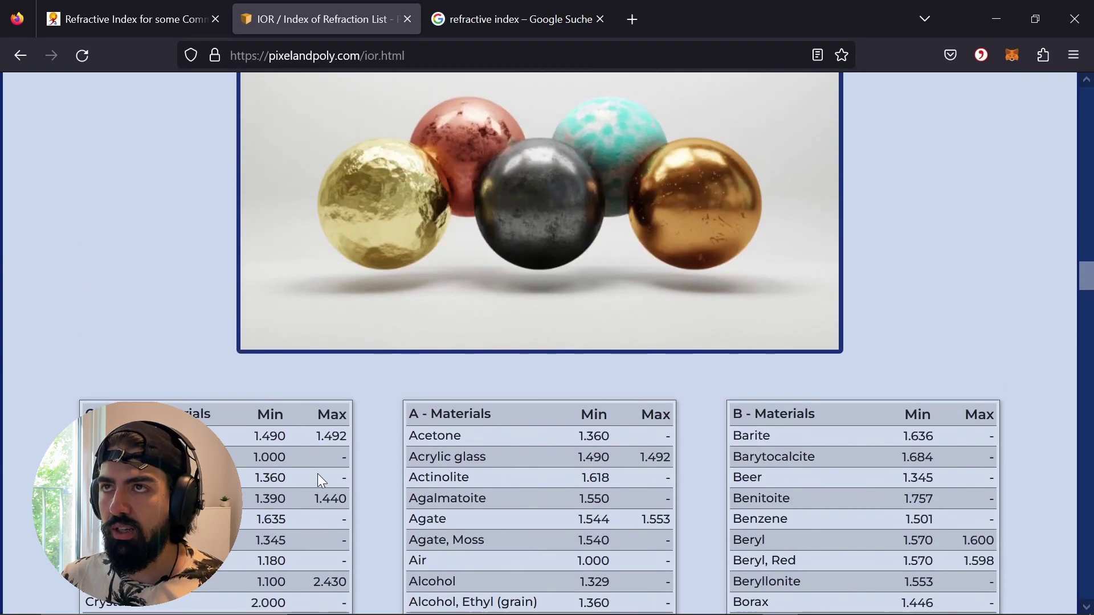
pyautogui.scroll(-2, 318, 479)
# Return to the GKToday table and highlight the refractive index values of vacuum, water, diamond and germanium
pyautogui.click(152, 26)
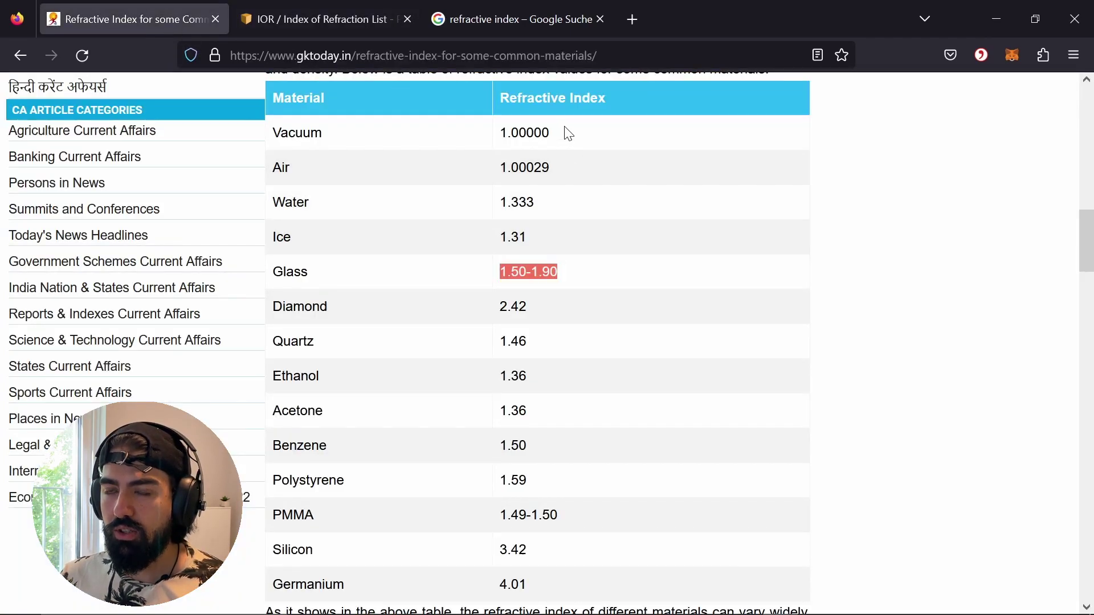
pyautogui.moveTo(568, 134); pyautogui.dragTo(491, 142)
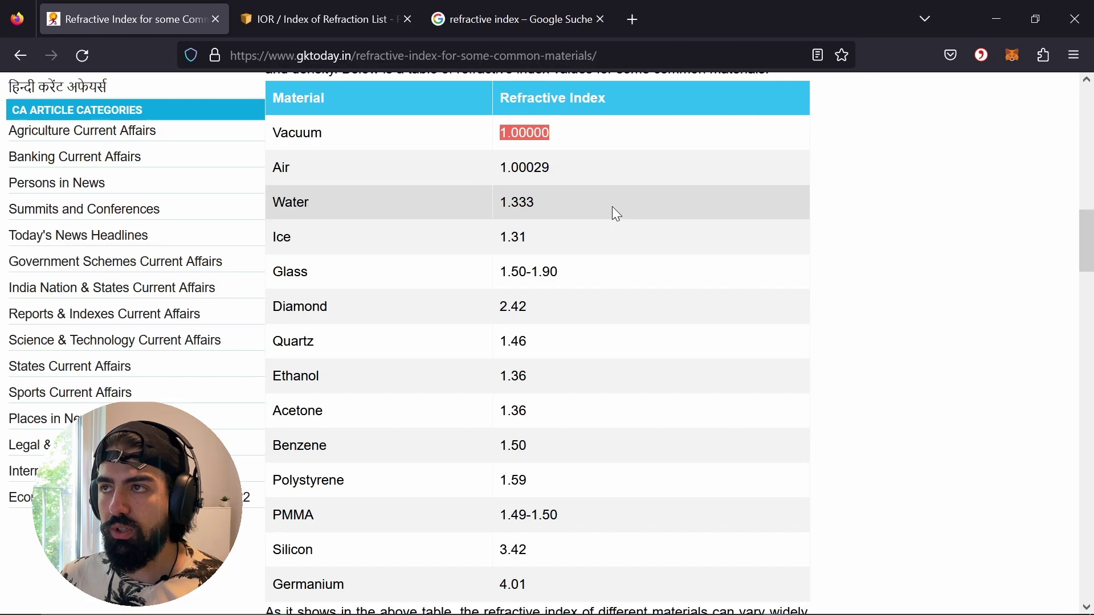
pyautogui.moveTo(613, 208); pyautogui.dragTo(473, 199)
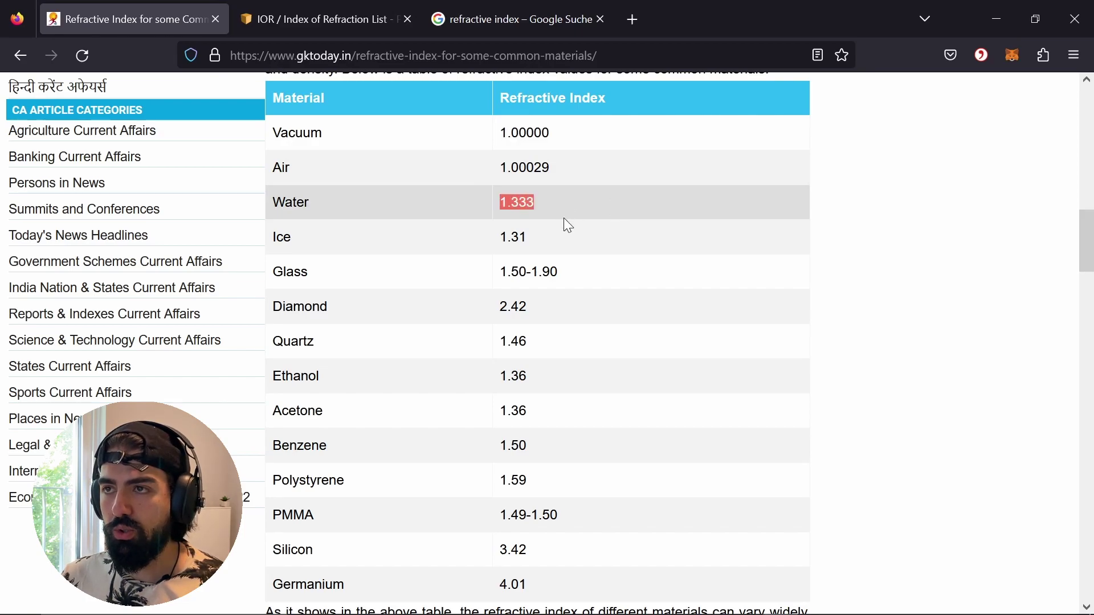
pyautogui.moveTo(560, 312); pyautogui.dragTo(468, 318)
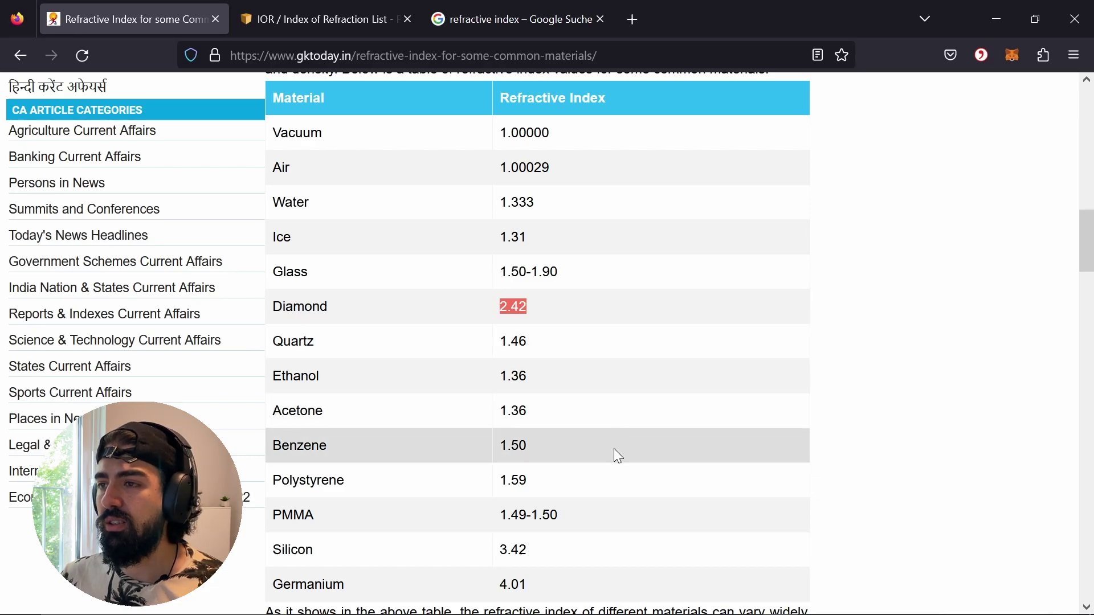
pyautogui.scroll(-2, 614, 451)
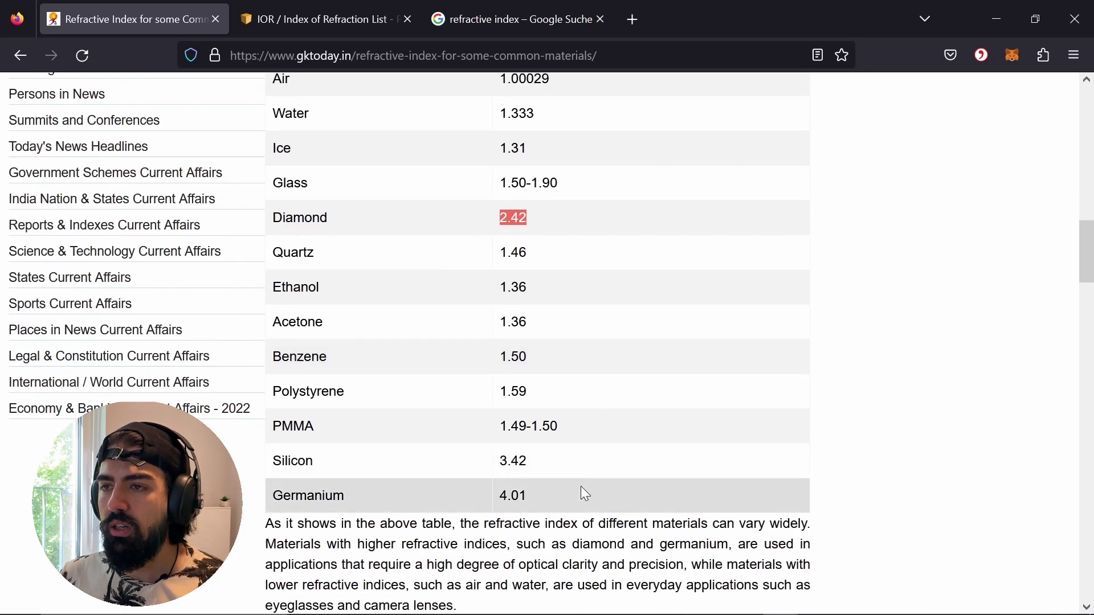
pyautogui.moveTo(580, 487); pyautogui.dragTo(449, 482)
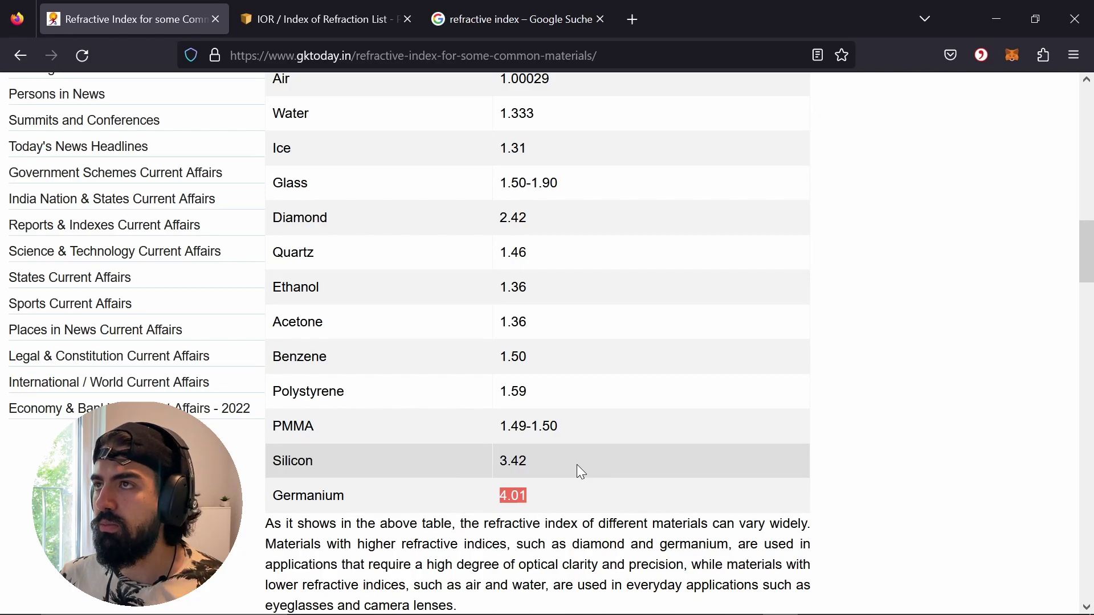
pyautogui.scroll(2, 568, 324)
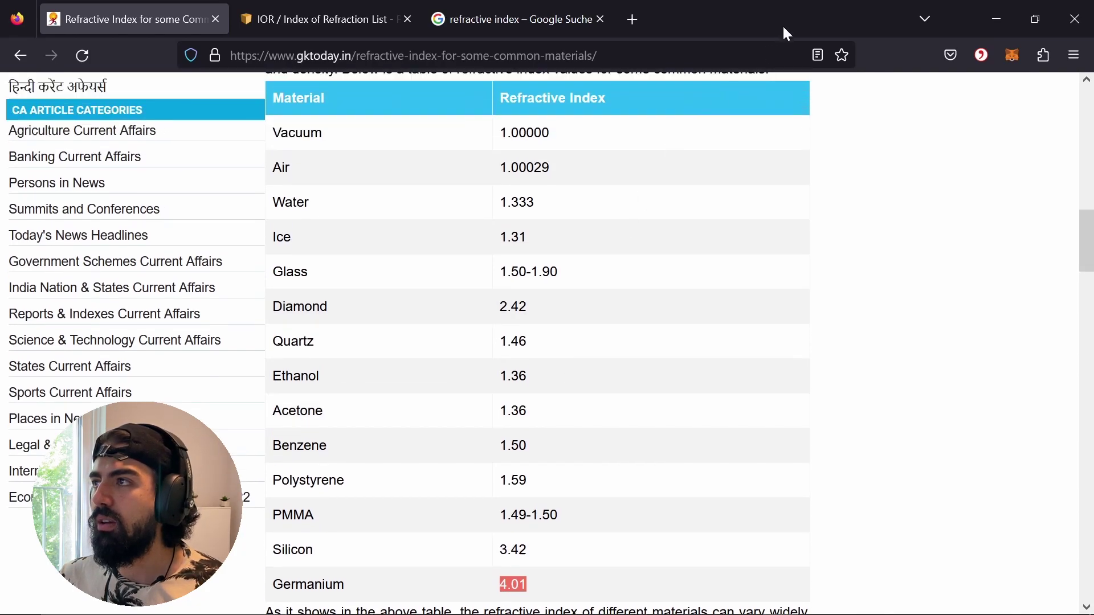
# Switch to Blender and set the Glass BSDF IOR of the first group's sphere material to 1
pyautogui.hotkey('alt', 'Tab')
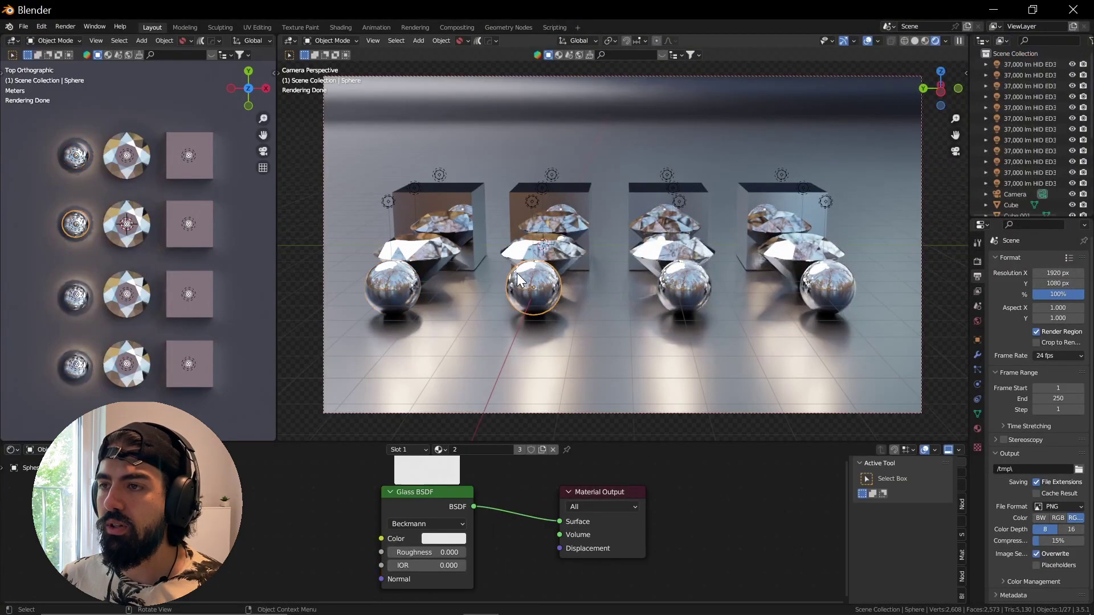
pyautogui.click(418, 564)
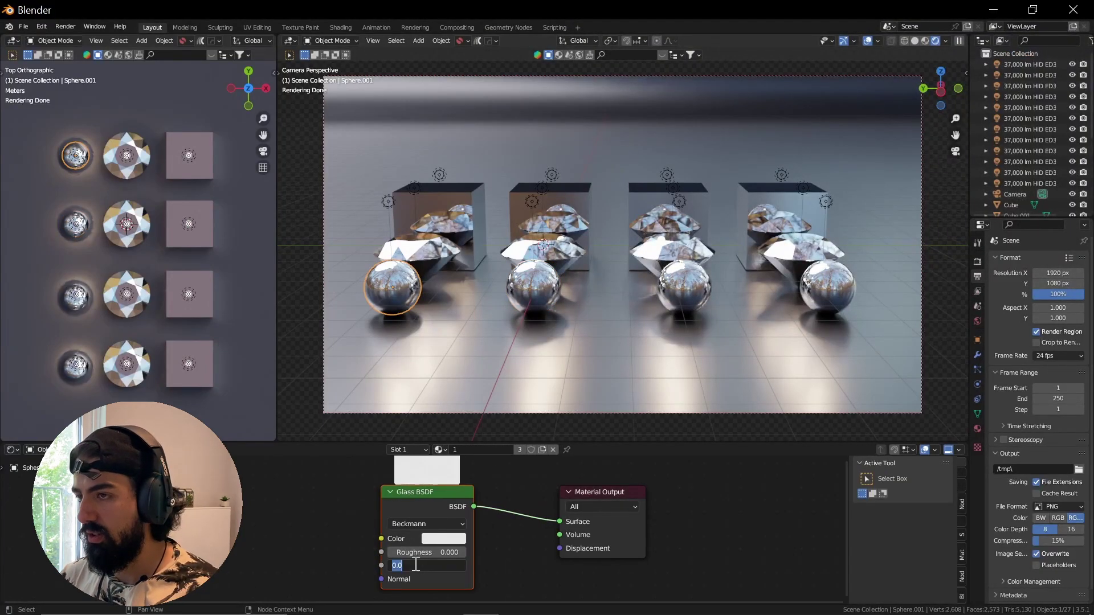
pyautogui.write('1')
pyautogui.press('Return')
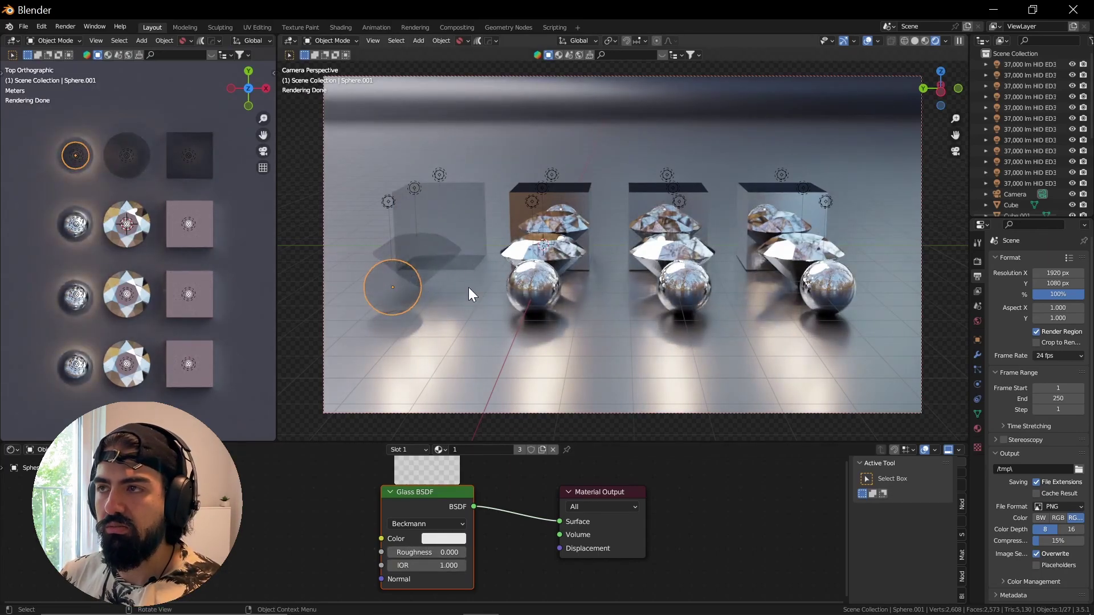
# Set the Glass BSDF IOR of the second group's sphere material to 1.33, the value for water
pyautogui.click(558, 297)
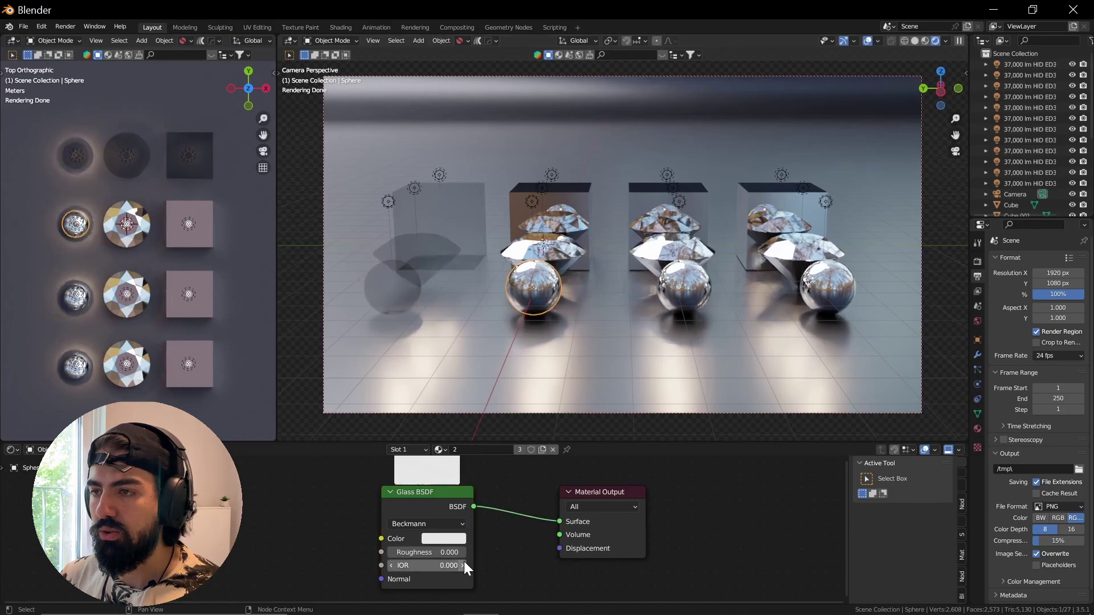
pyautogui.click(438, 565)
pyautogui.write('1')
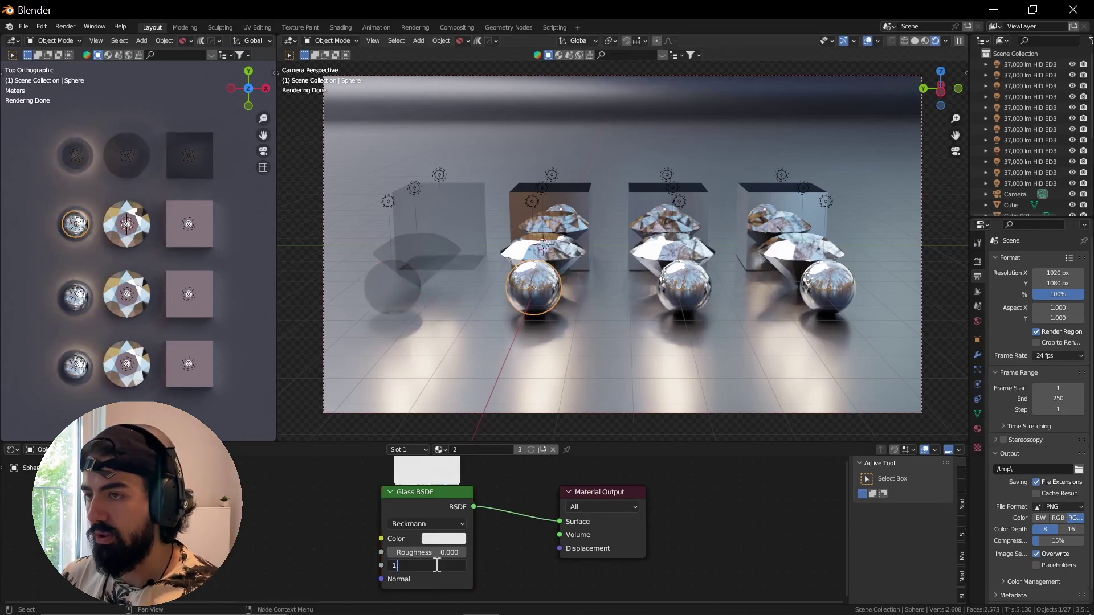
pyautogui.write('.33')
pyautogui.press('Return')
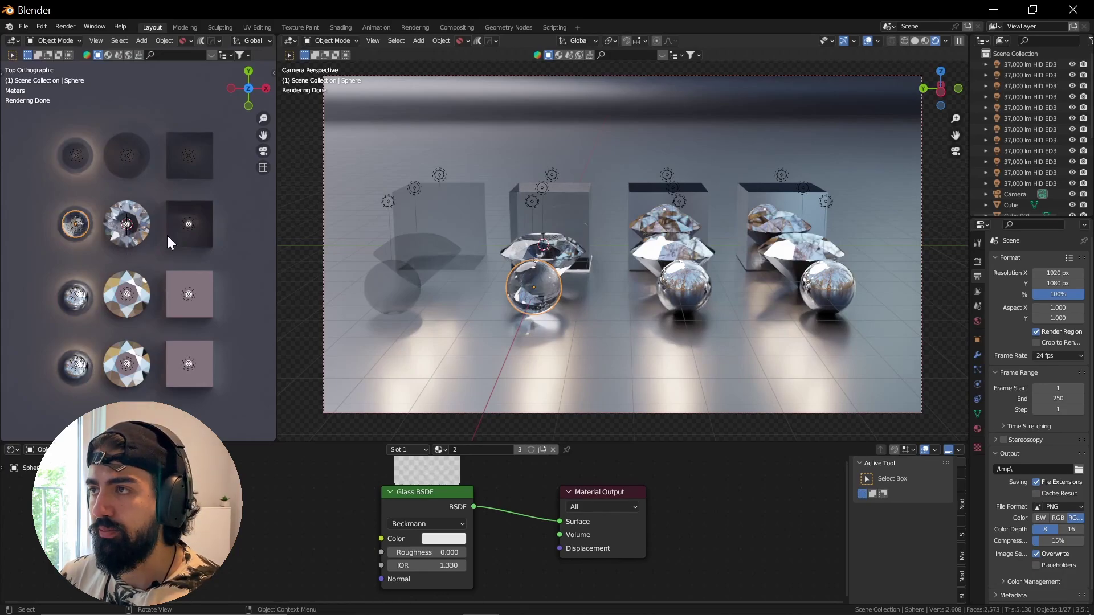
# Set the Glass BSDF IOR of the third group's sphere material to 2.42, the value for diamond
pyautogui.click(679, 201)
pyautogui.click(701, 305)
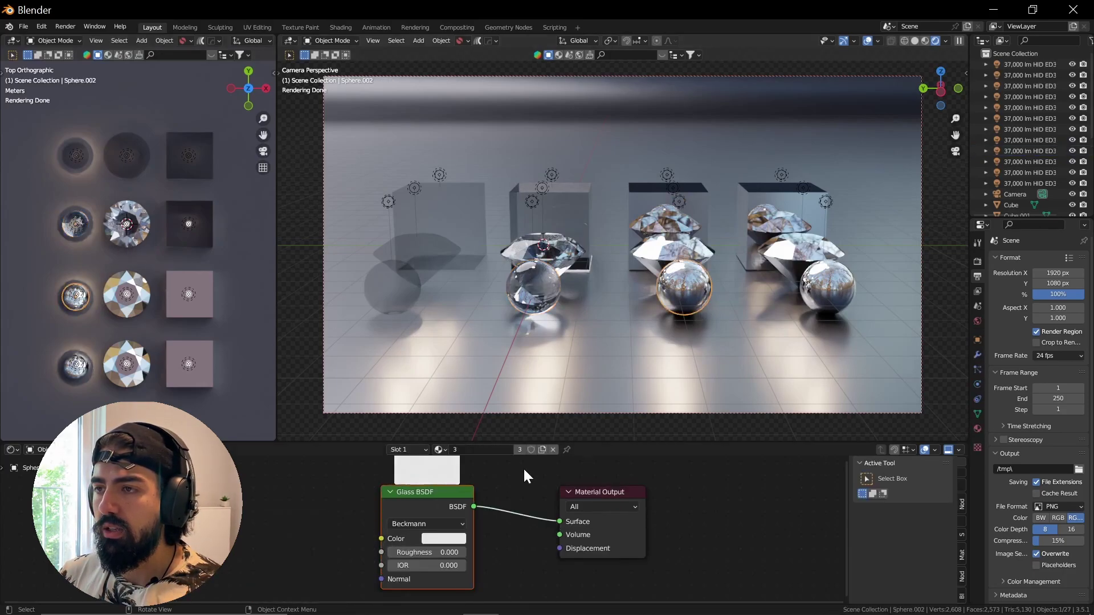
pyautogui.click(427, 565)
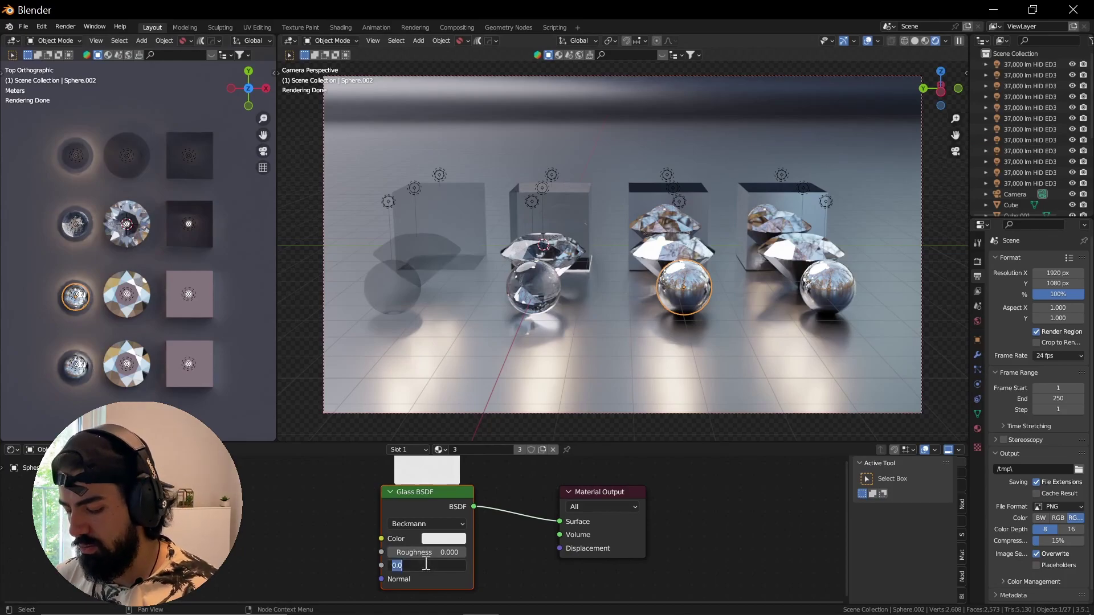
pyautogui.write('2.42')
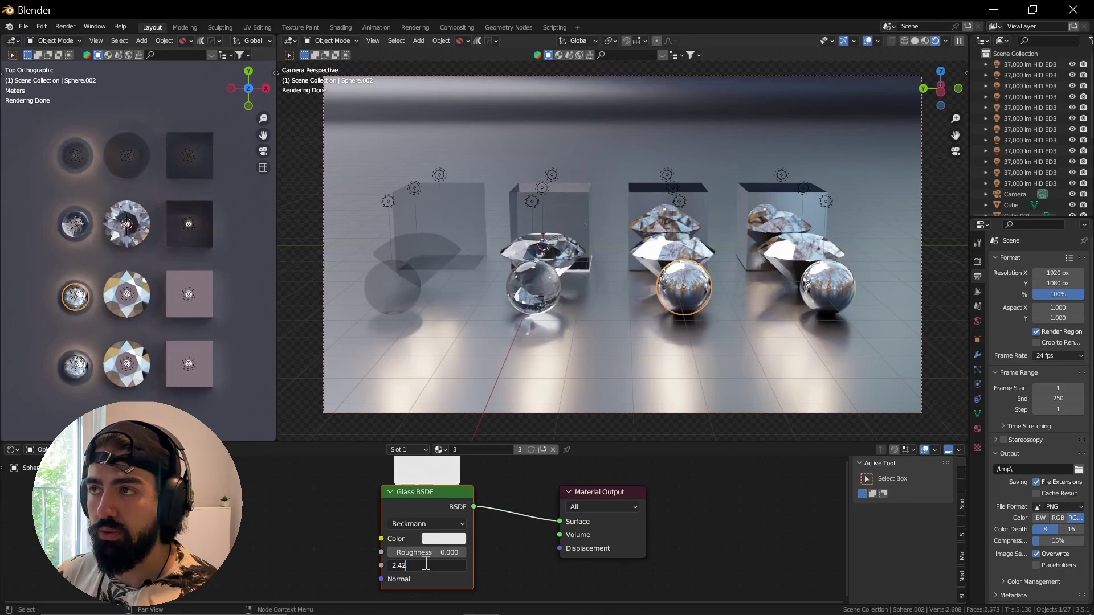
pyautogui.press('Return')
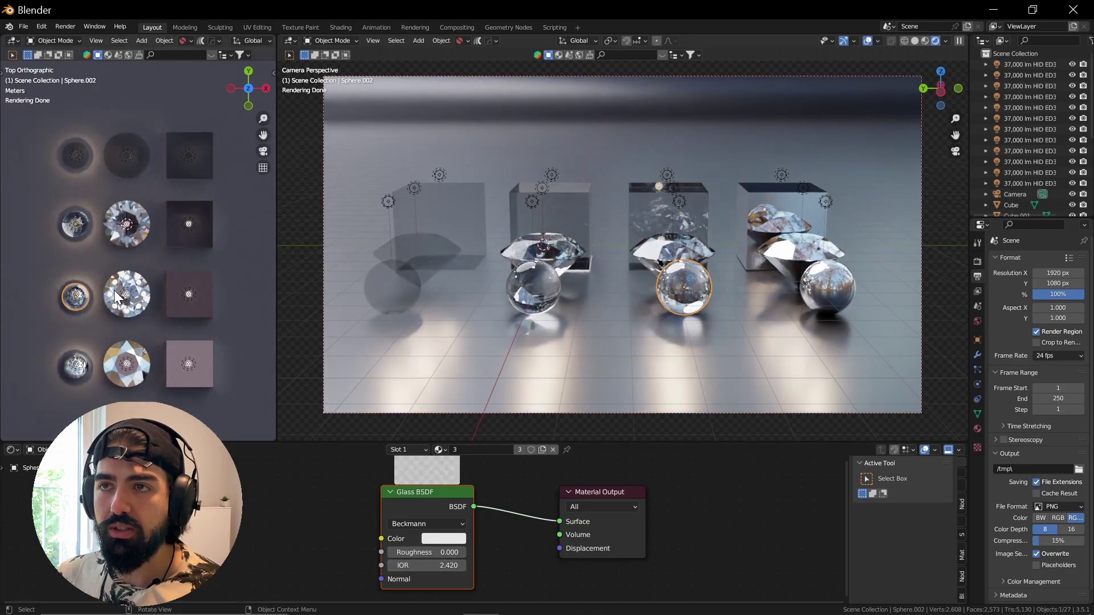
pyautogui.scroll(1, 114, 291)
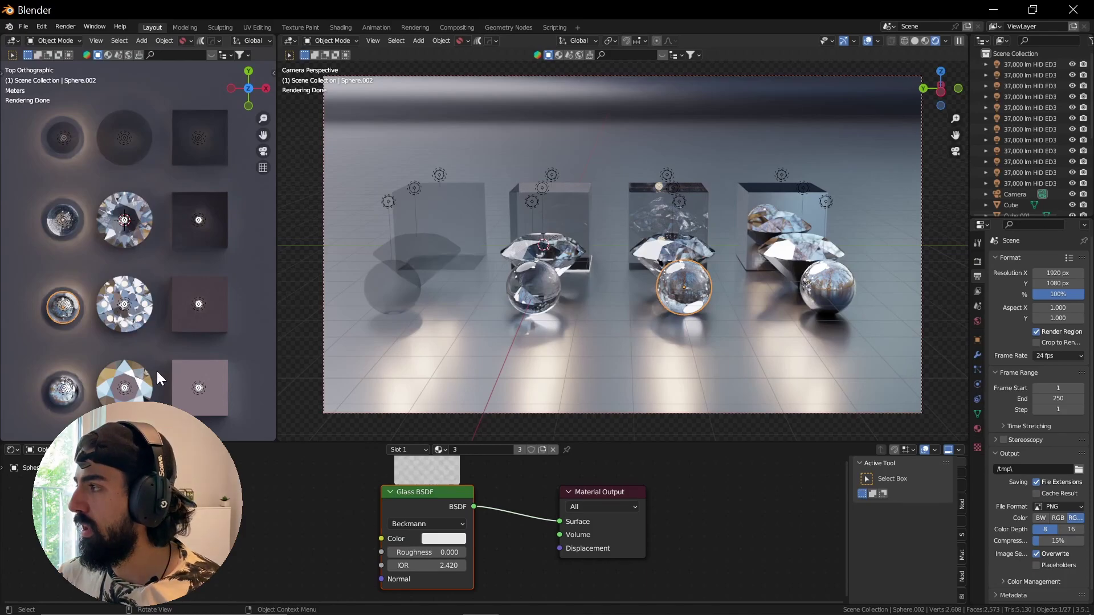
# Set the Glass BSDF IOR of the fourth group's gem material to 4.01, the value for germanium
pyautogui.click(790, 263)
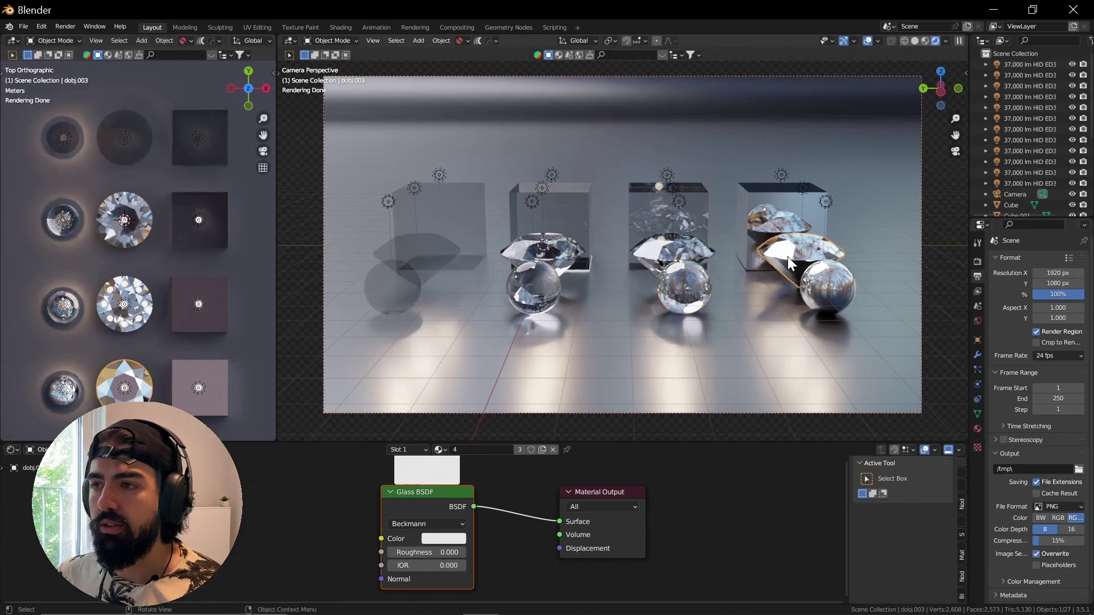
pyautogui.click(411, 564)
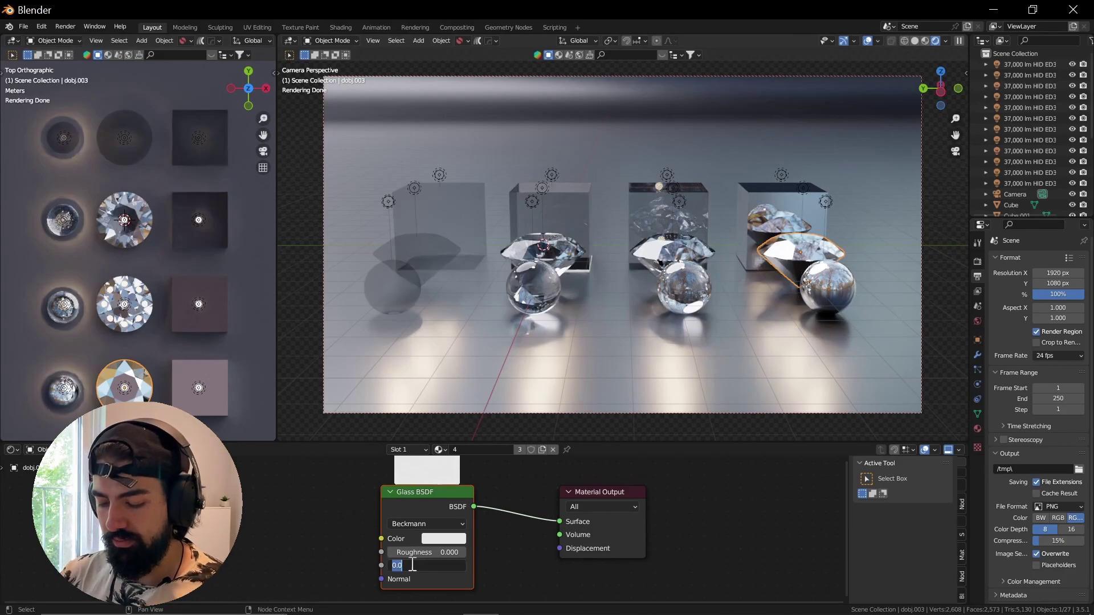
pyautogui.write('4.01')
pyautogui.press('Return')
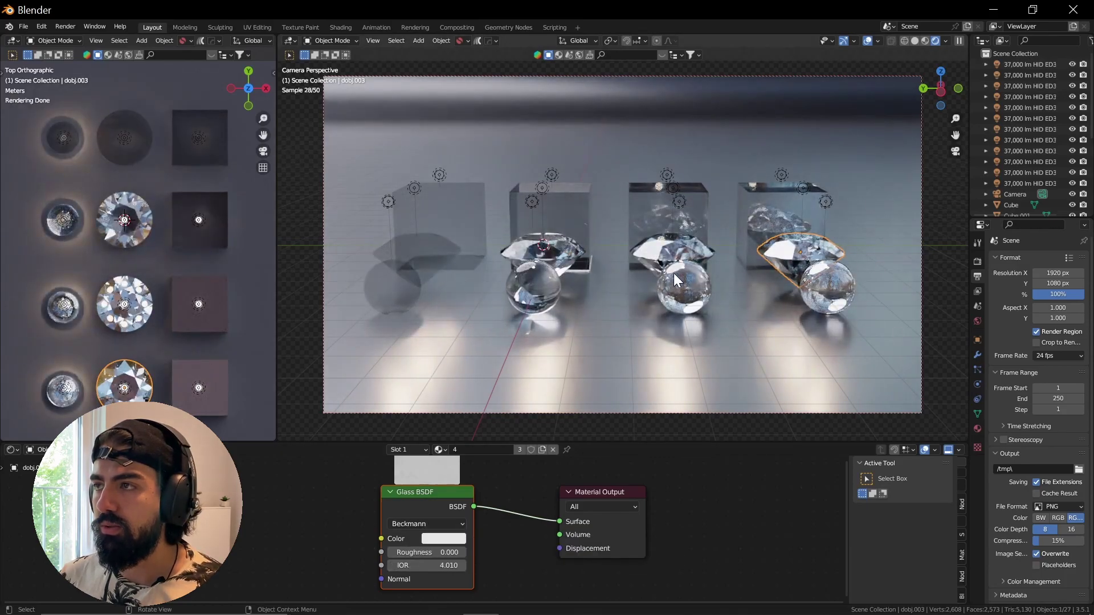
# Compare the third group's diamond-like objects with the fourth group's gem by selecting them in turn
pyautogui.click(702, 270)
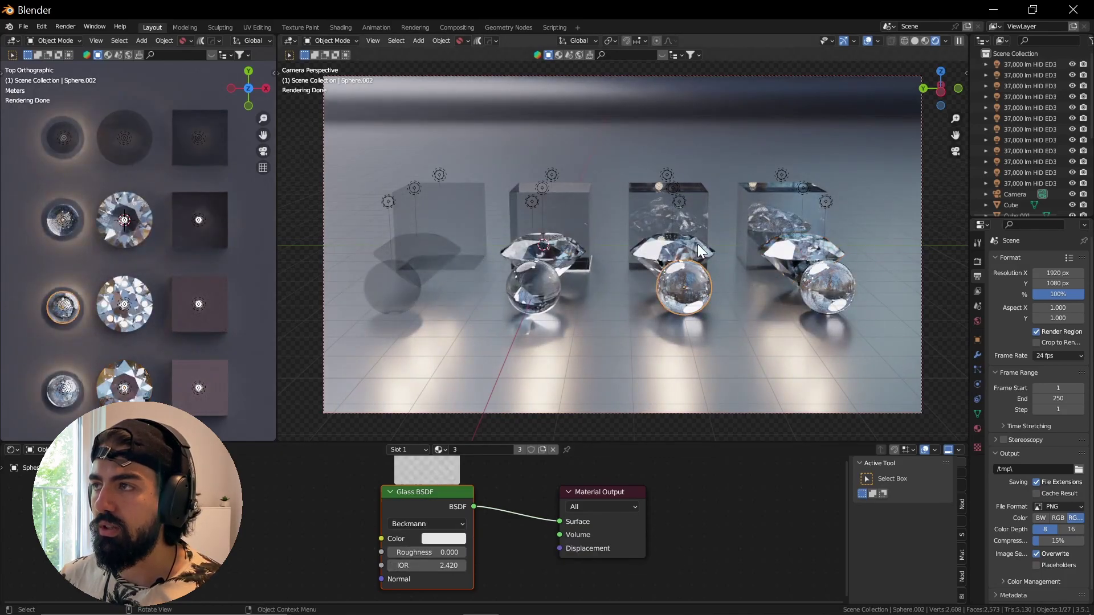
pyautogui.click(697, 244)
pyautogui.click(792, 243)
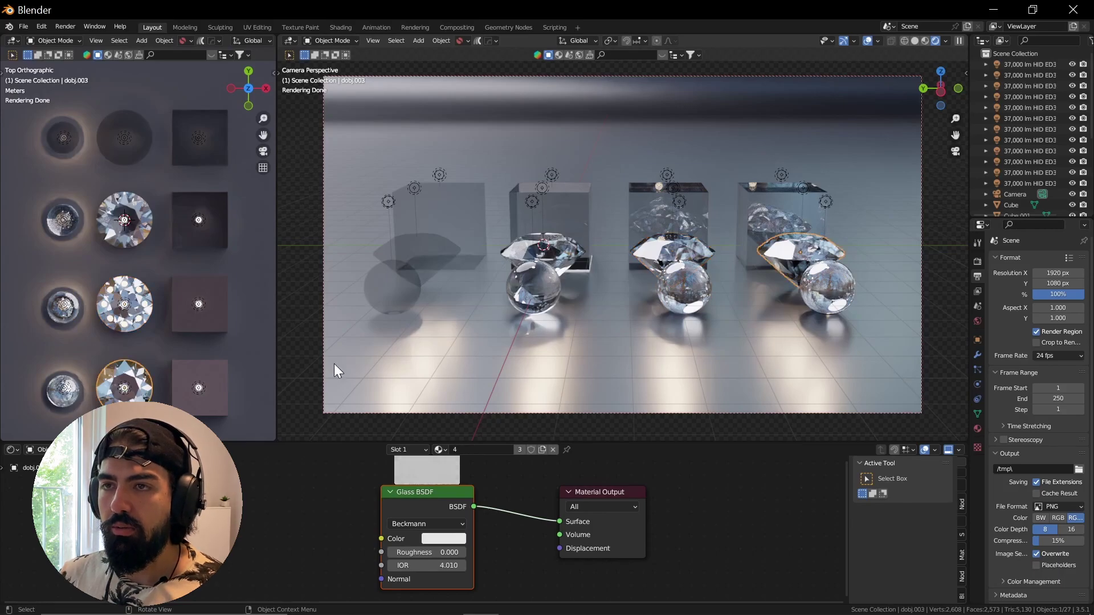
pyautogui.scroll(1, 148, 373)
pyautogui.scroll(-1, 155, 375)
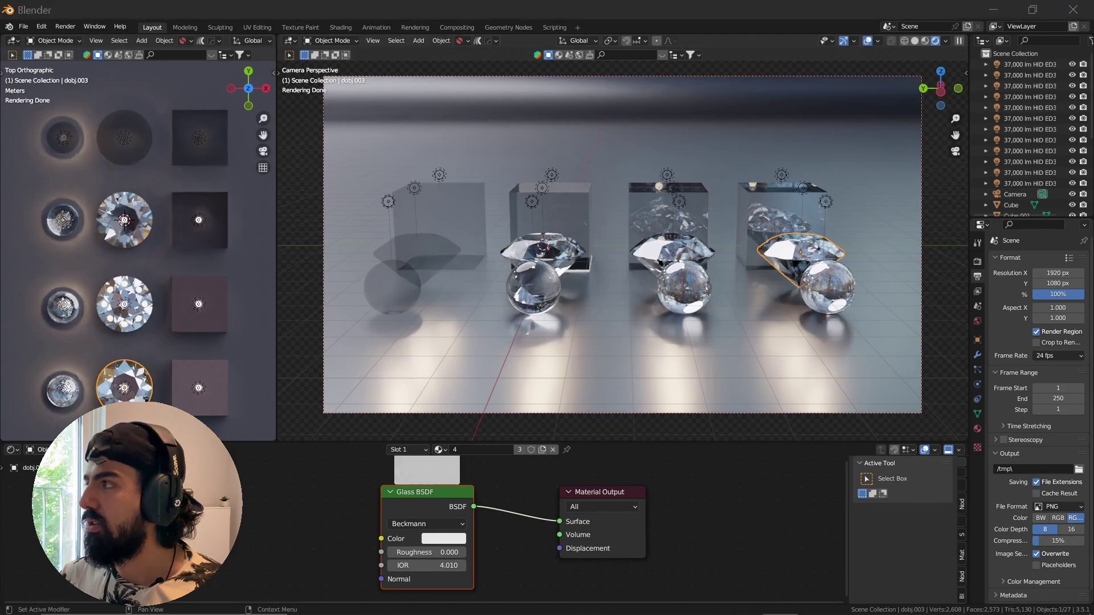
# Switch to the browser and search Google for germanium in a new tab
pyautogui.hotkey('alt', 'Tab')
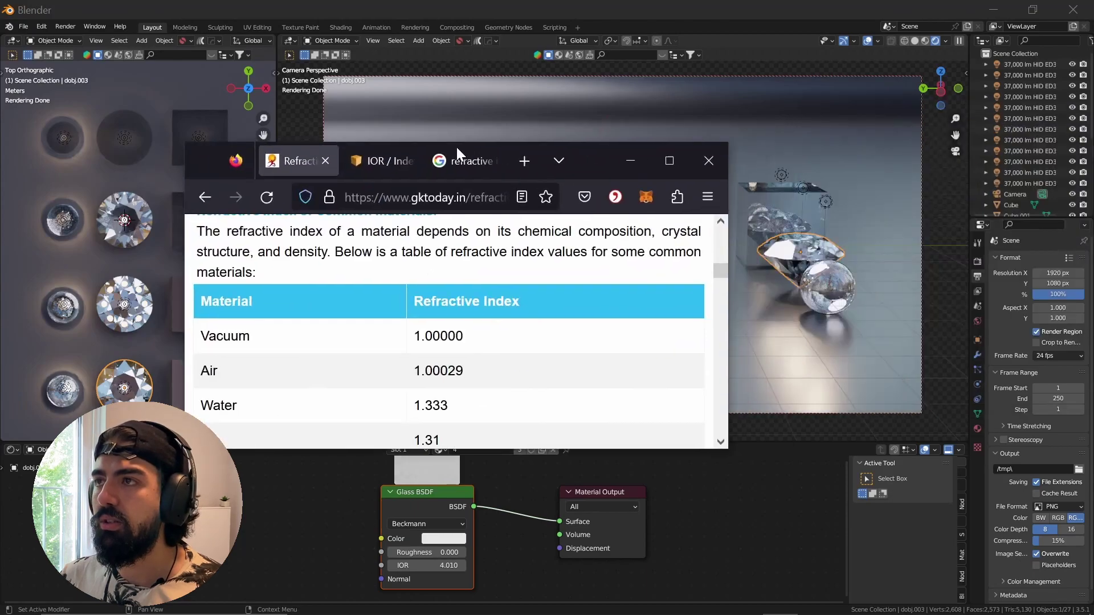
pyautogui.doubleClick(565, 148)
pyautogui.hotkey('ctrl', 't')
pyautogui.write('germa')
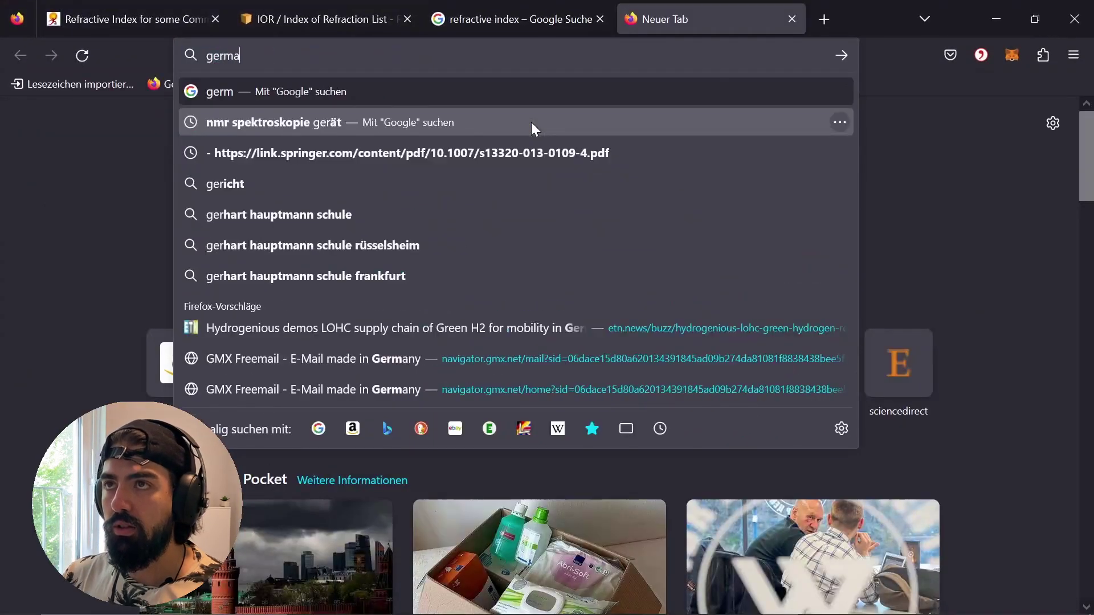
pyautogui.write('nium')
pyautogui.press('Return')
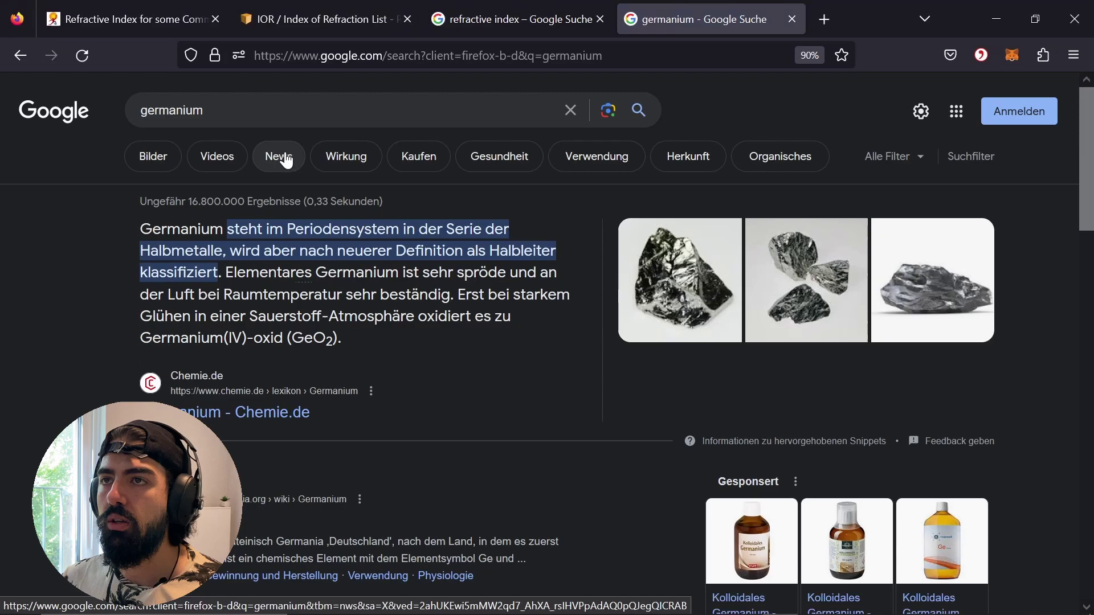
# Look through the image results for germanium to see how the material looks in reality
pyautogui.click(172, 155)
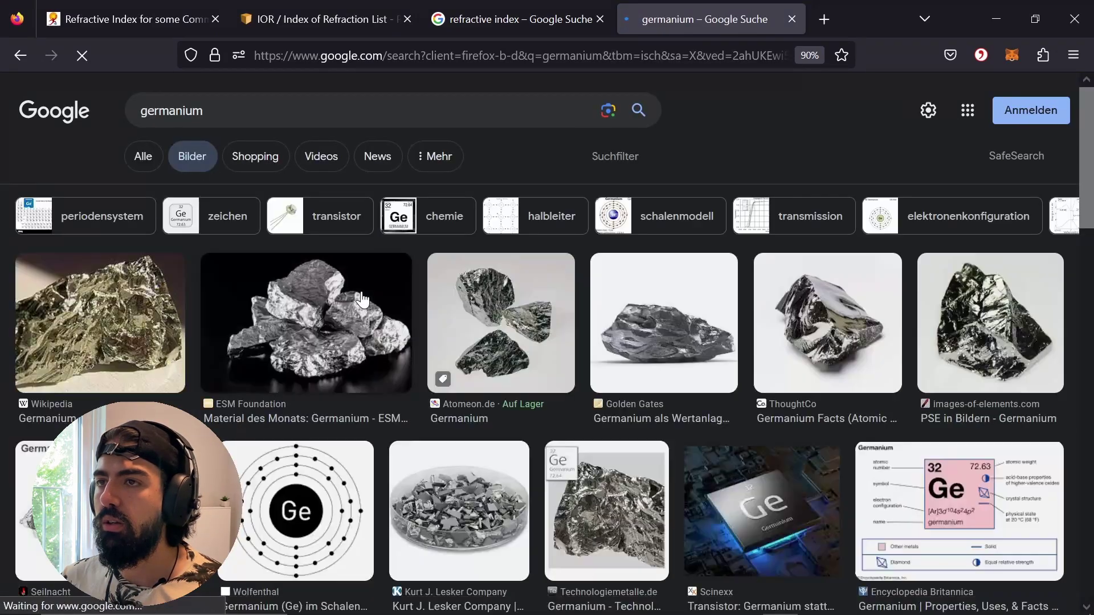
pyautogui.scroll(-3, 426, 310)
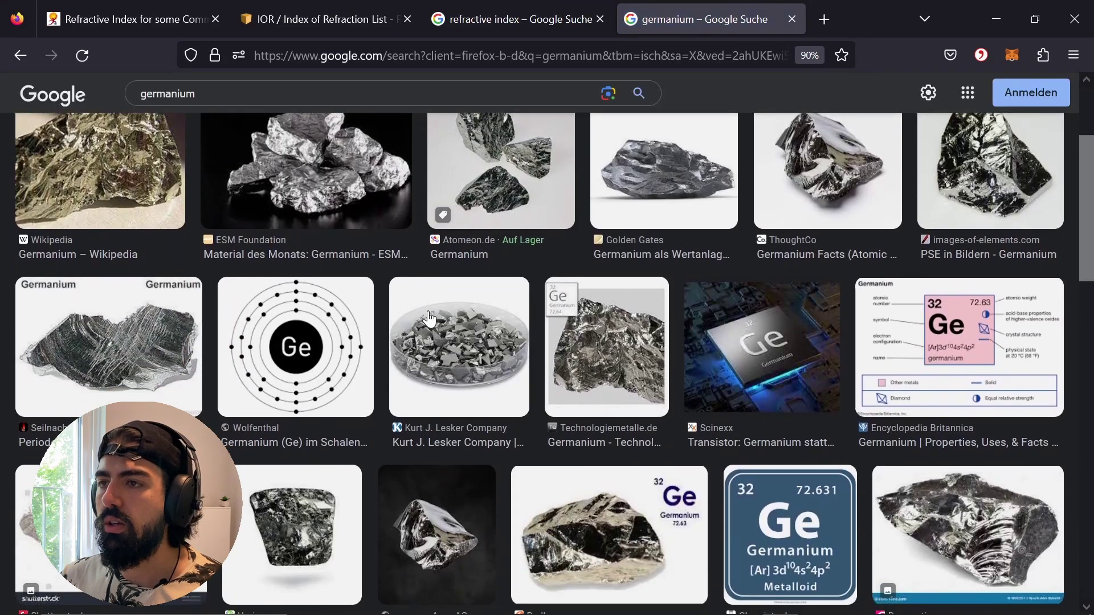
pyautogui.scroll(-6, 429, 320)
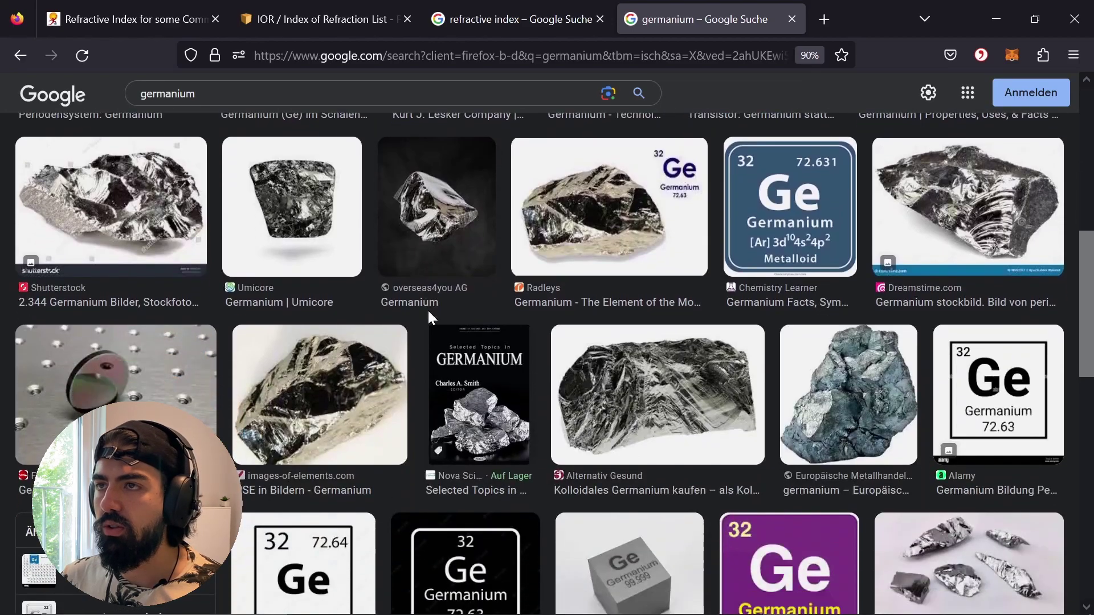
pyautogui.scroll(-3, 428, 315)
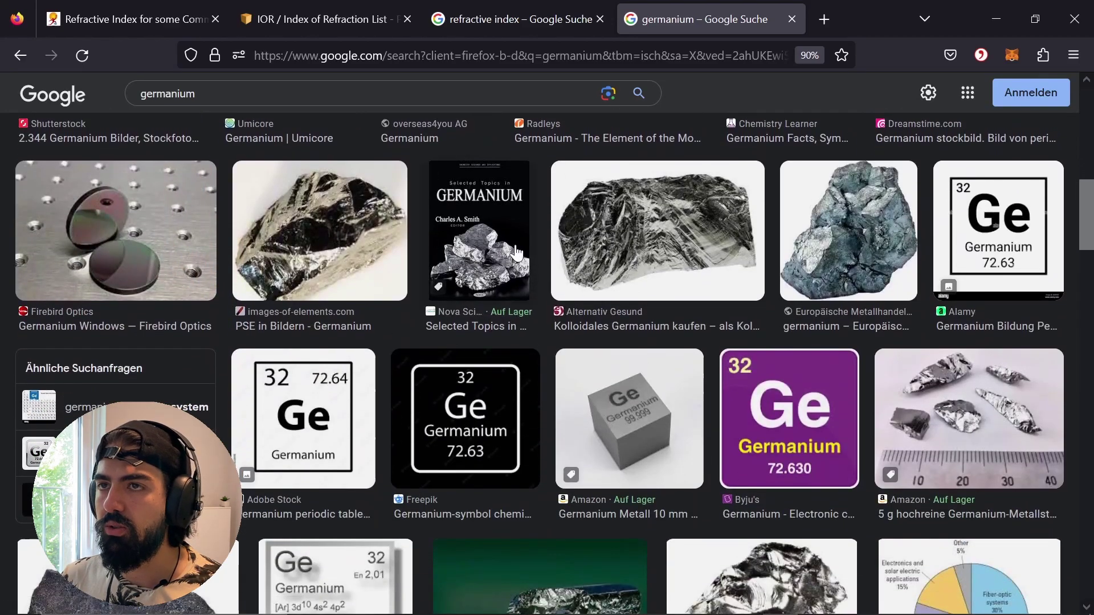
pyautogui.scroll(12, 481, 386)
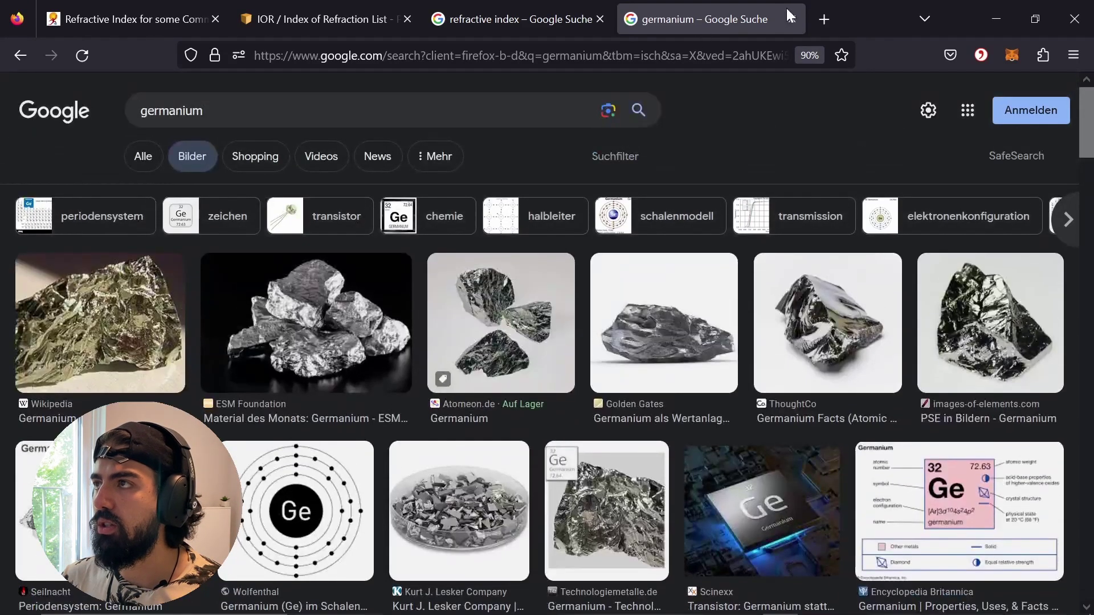
# Return to Blender and set the Glass BSDF IOR of the fourth group's gem material to 1.46, the value for quartz
pyautogui.hotkey('alt', 'Tab')
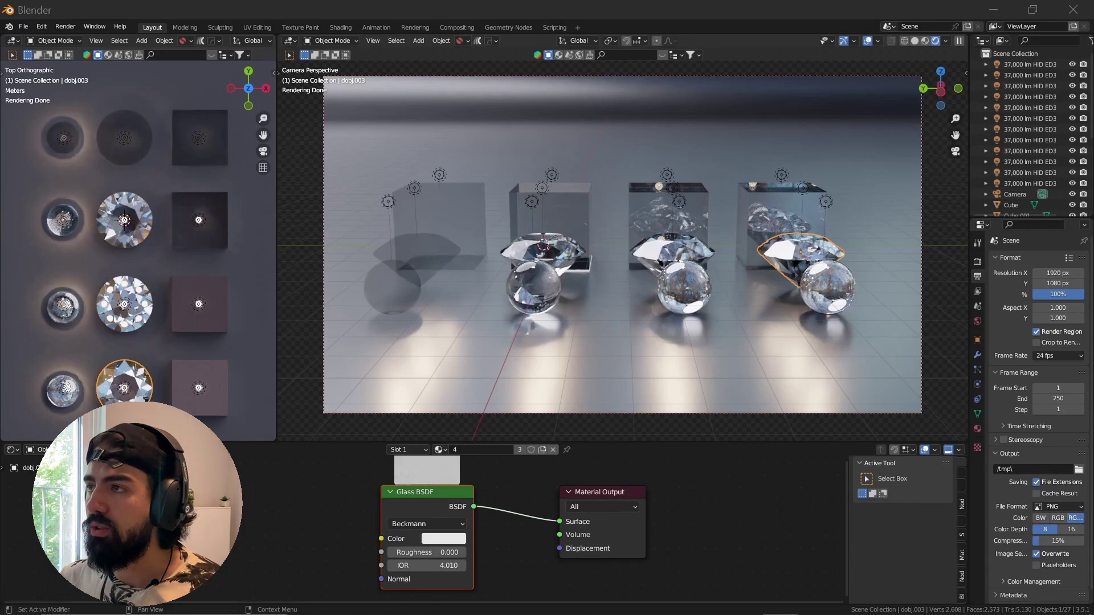
pyautogui.click(418, 566)
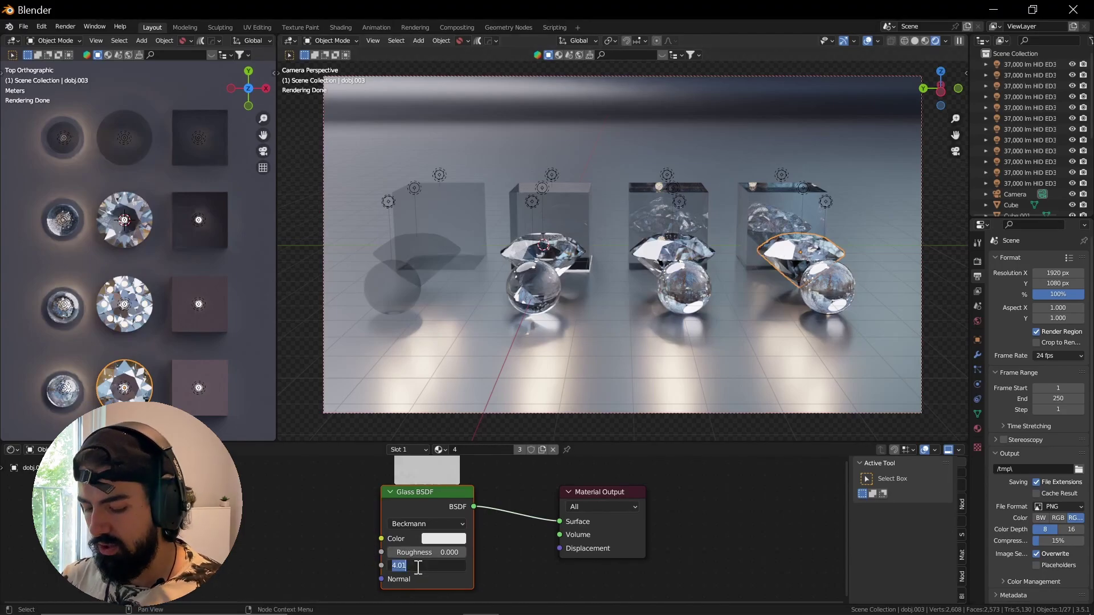
pyautogui.write('1.46')
pyautogui.press('Return')
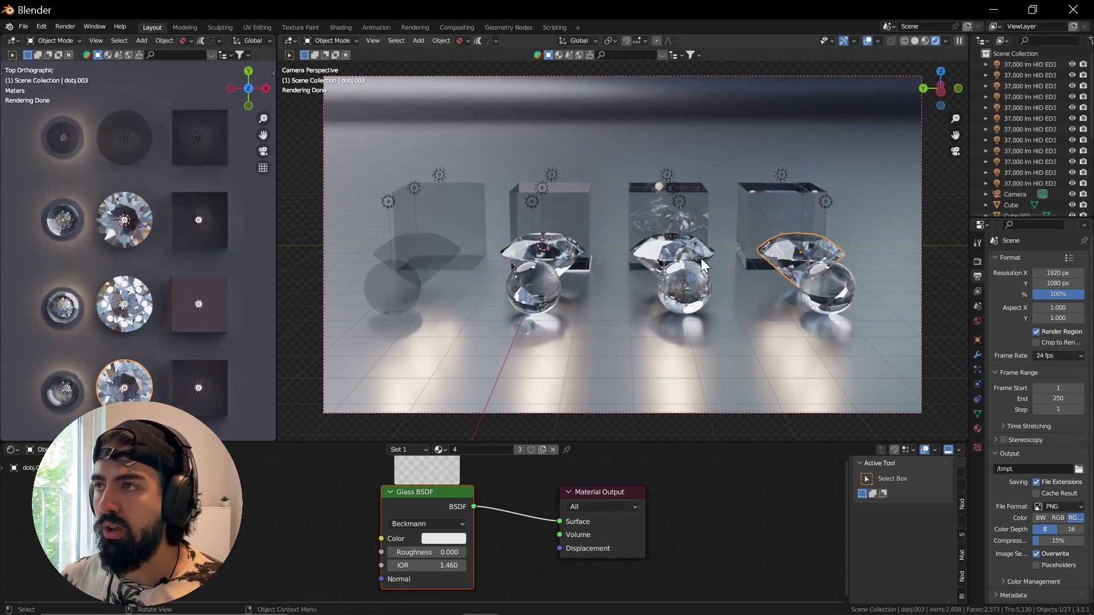
# Compare the glass objects from a lower angle, selecting the second group's gem and sphere and the third group's gem
pyautogui.moveTo(702, 261)
pyautogui.mouseDown(button='middle')
pyautogui.moveTo(659, 261)
pyautogui.moveTo(684, 277)
pyautogui.moveTo(729, 265)
pyautogui.moveTo(691, 256)
pyautogui.mouseUp(button='middle')
pyautogui.scroll(2, 679, 259)
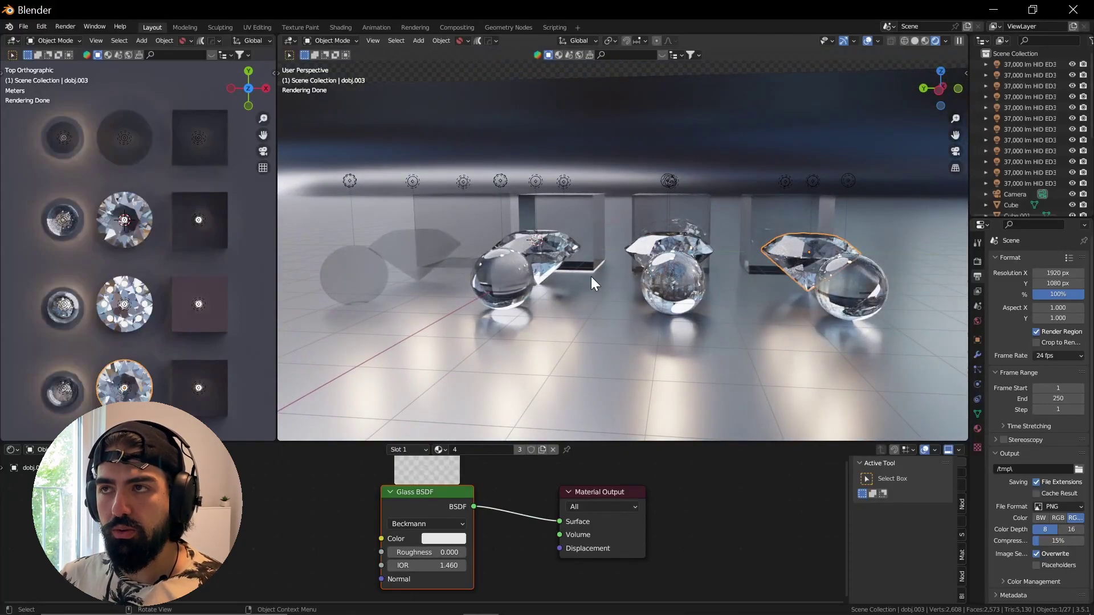
pyautogui.moveTo(591, 276)
pyautogui.mouseDown(button='middle')
pyautogui.moveTo(612, 277)
pyautogui.moveTo(584, 278)
pyautogui.mouseUp(button='middle')
pyautogui.click(568, 242)
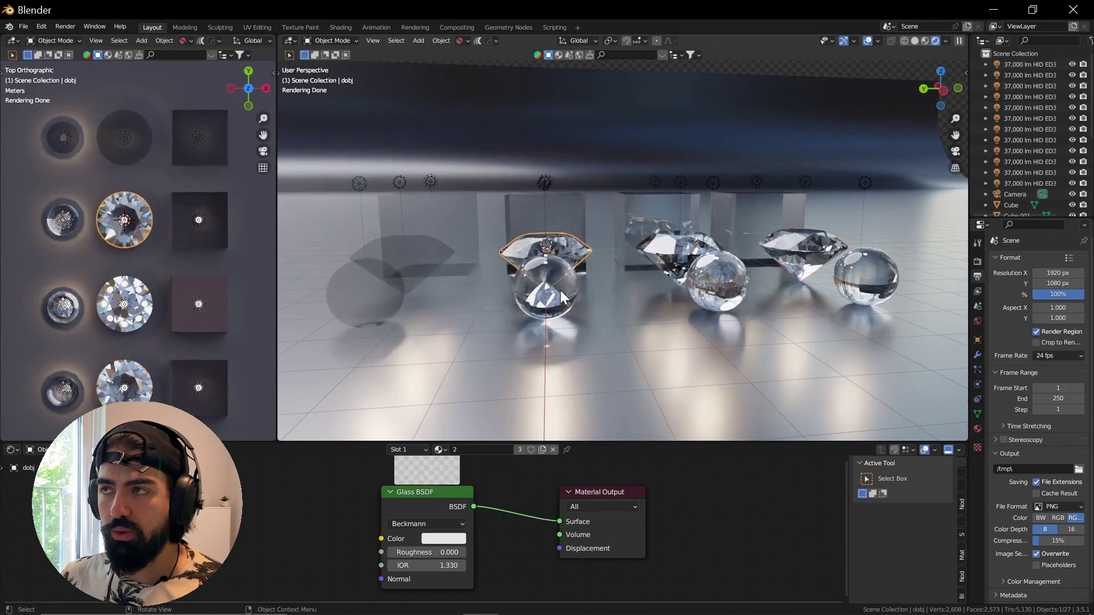
pyautogui.click(560, 290)
pyautogui.click(675, 254)
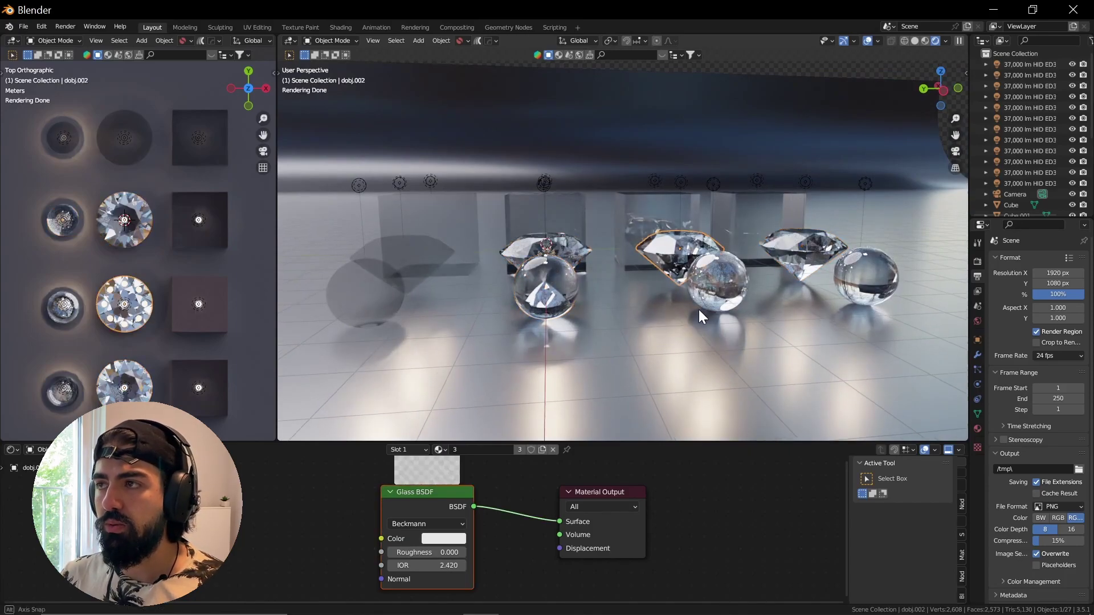
# Examine the refractions inside the third group's gem up close and compare them with the fourth group's gem
pyautogui.scroll(5, 698, 310)
pyautogui.moveTo(690, 317); pyautogui.dragTo(640, 309, button='middle')
pyautogui.scroll(3, 640, 308)
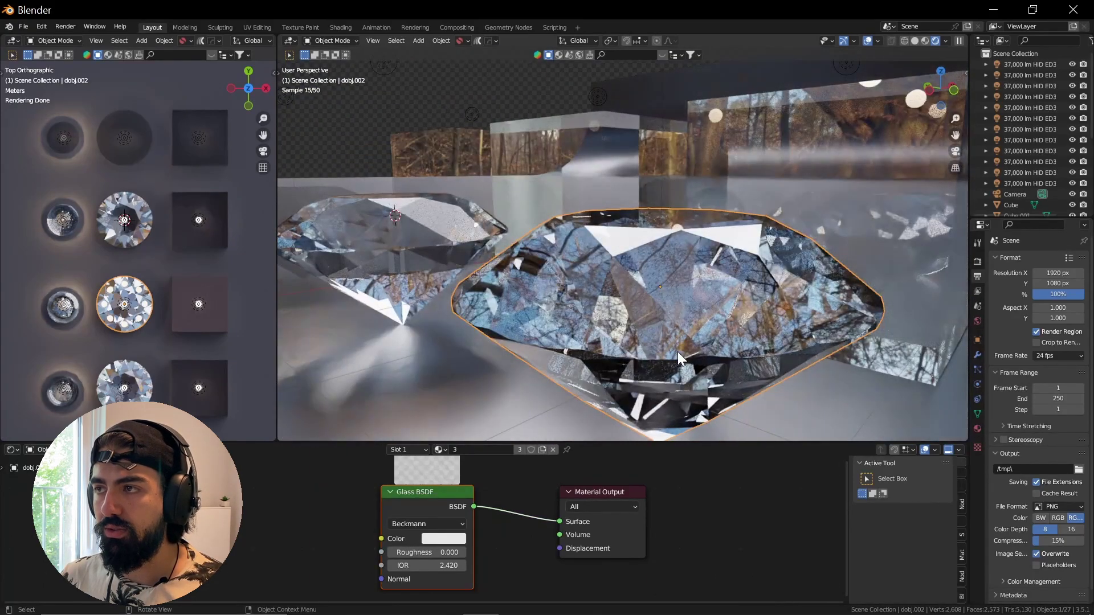
pyautogui.moveTo(678, 351); pyautogui.dragTo(632, 318, button='middle')
pyautogui.scroll(-5, 635, 316)
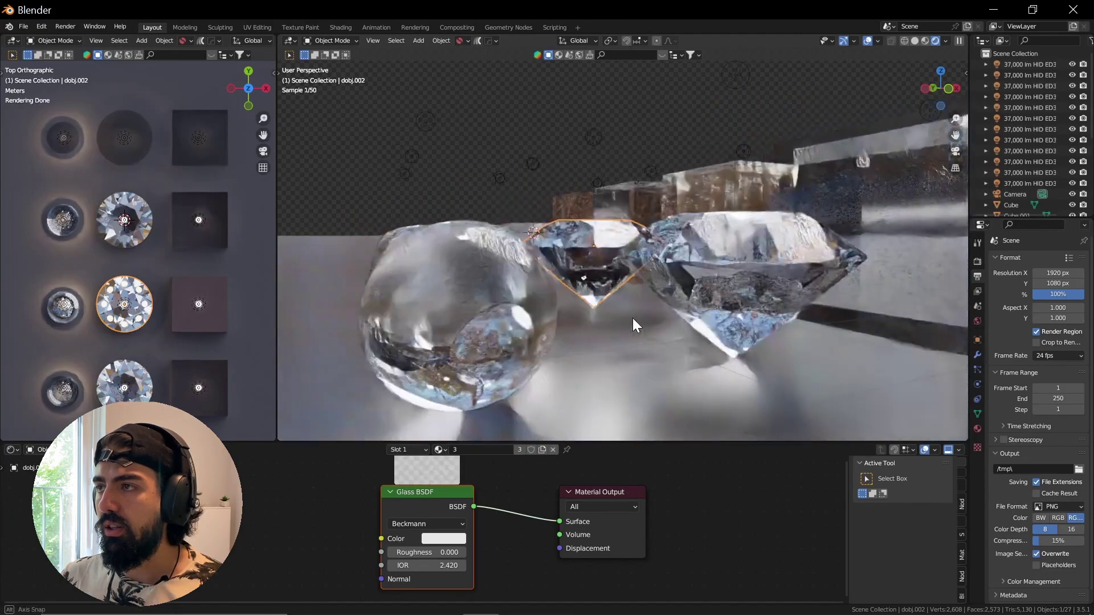
pyautogui.click(730, 279)
pyautogui.scroll(-8, 707, 301)
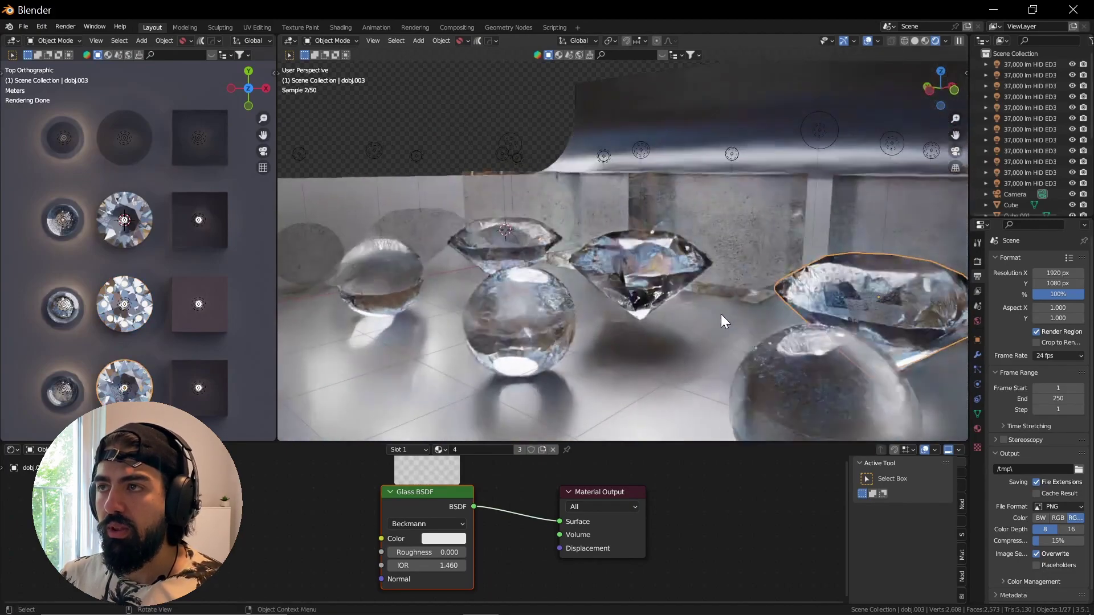